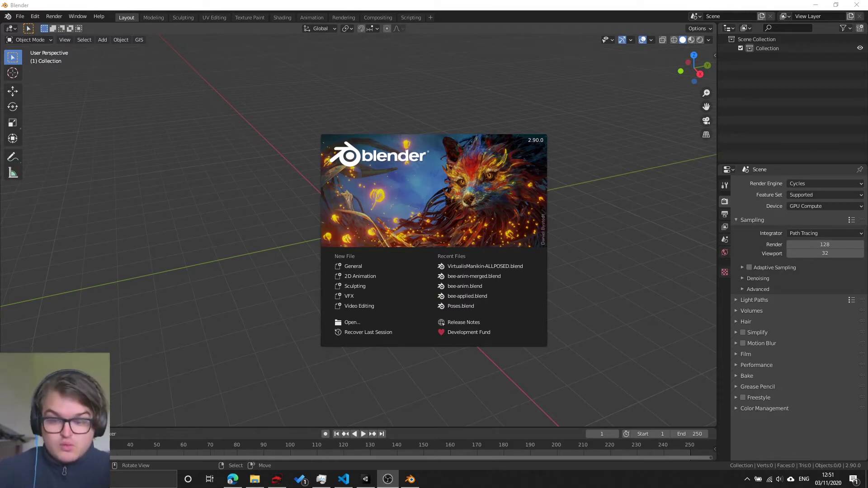
- In Unity, expand MyCharacter_FBX and inspect its T-pose, walk, jump and dance clips
key(alt+Tab)
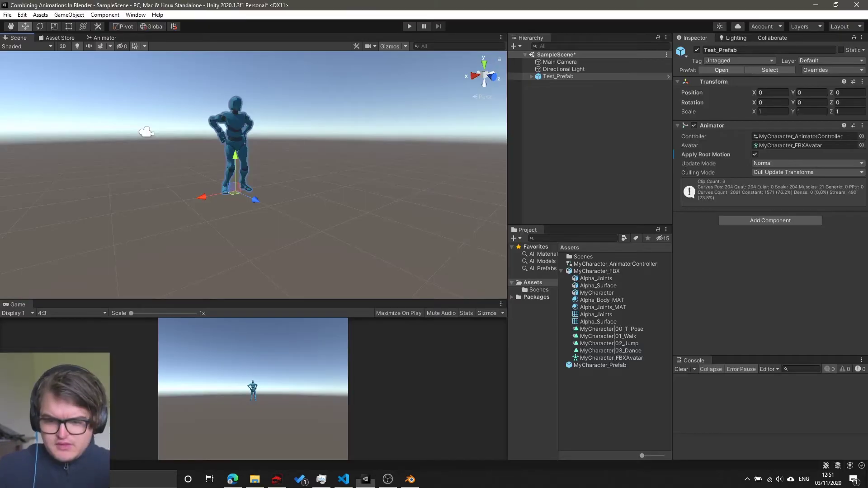
click(594, 272)
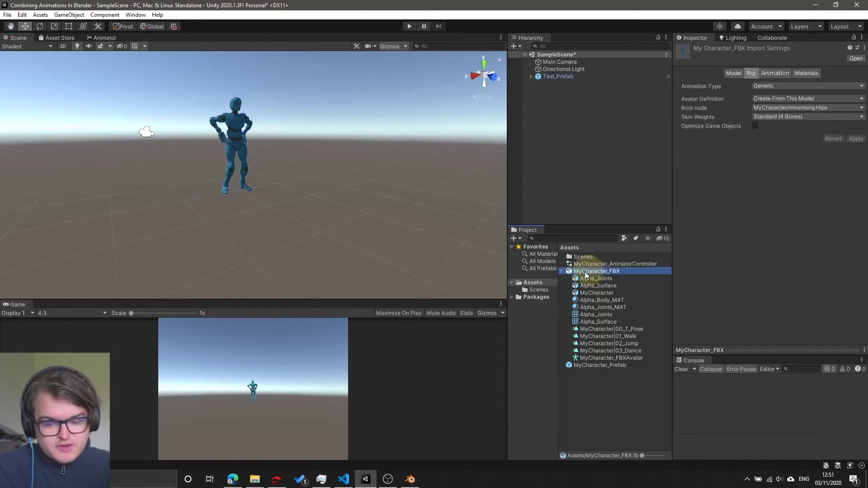
click(563, 271)
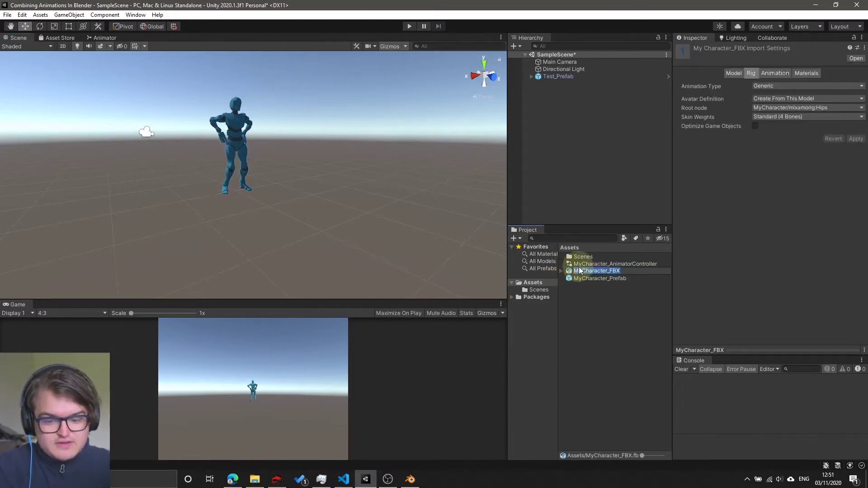
click(562, 271)
click(601, 330)
click(602, 337)
click(603, 344)
click(606, 352)
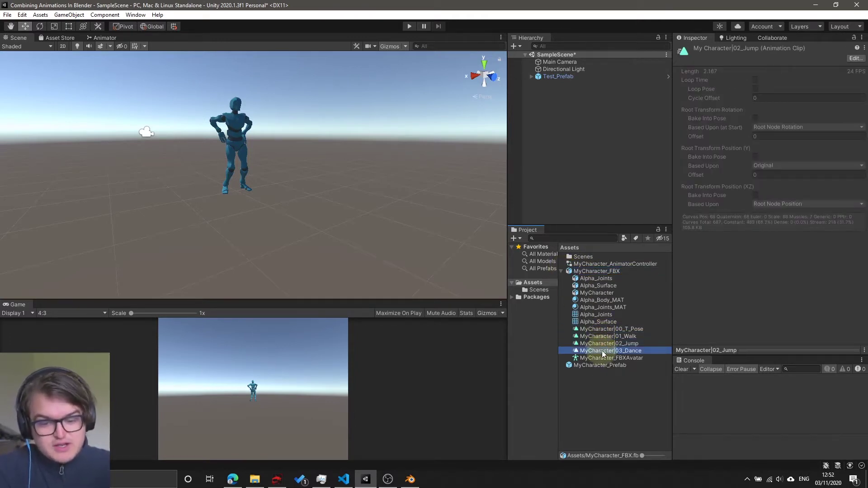
- Check the T-pose, walk and jump animator states, then start the scene playing
click(100, 38)
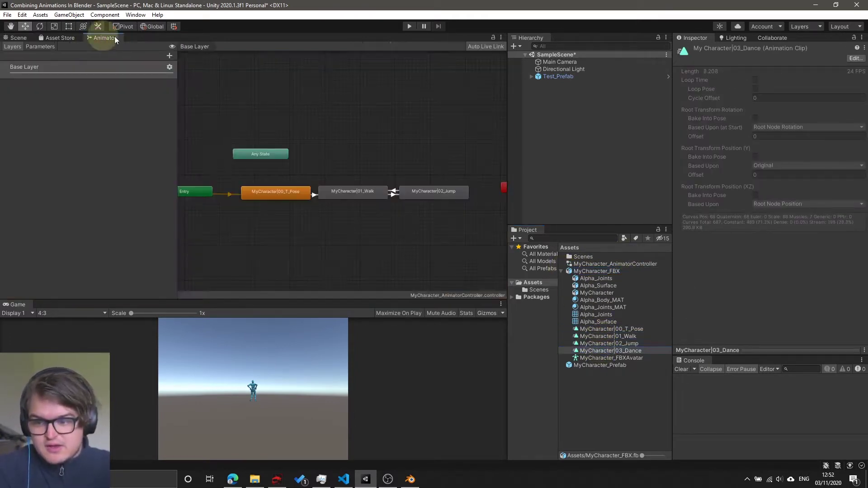
click(309, 190)
click(353, 191)
click(435, 190)
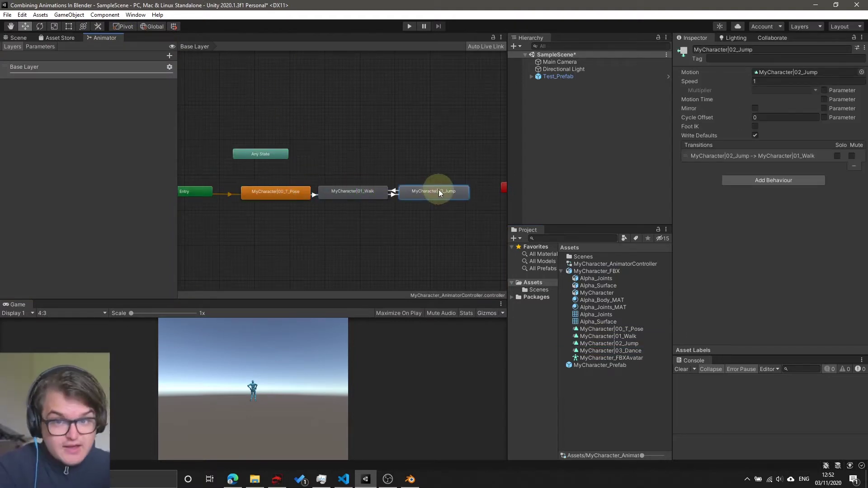
click(17, 37)
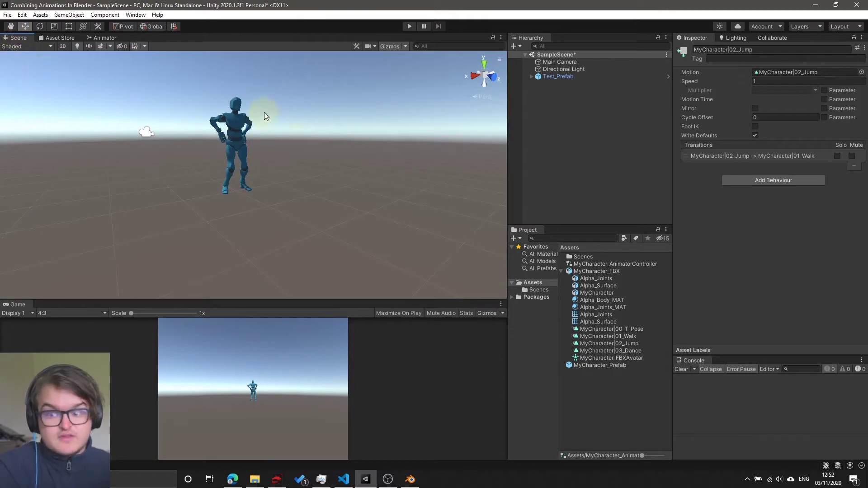
click(465, 60)
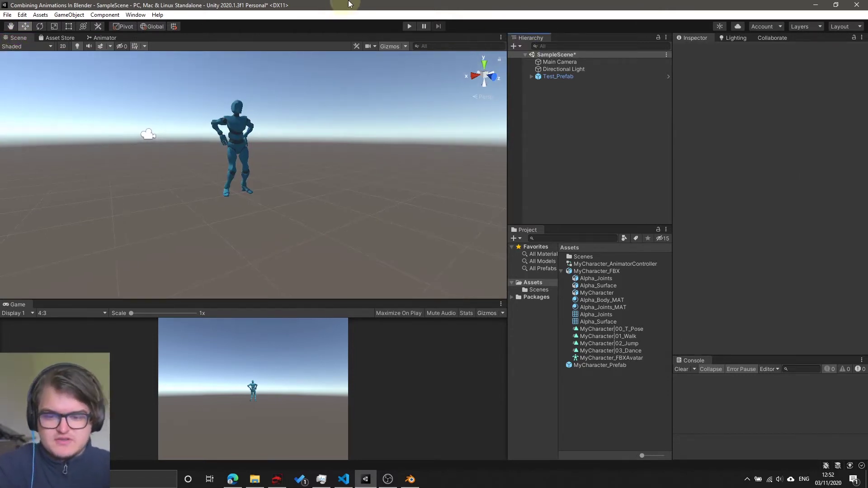
click(409, 26)
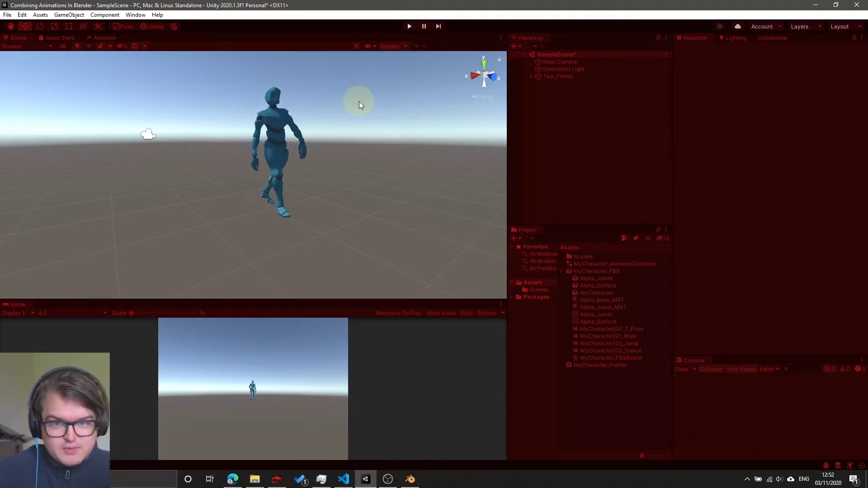
- Replay the test and orbit to the walking character's side, then exit Play mode and enlarge the game preview
click(408, 26)
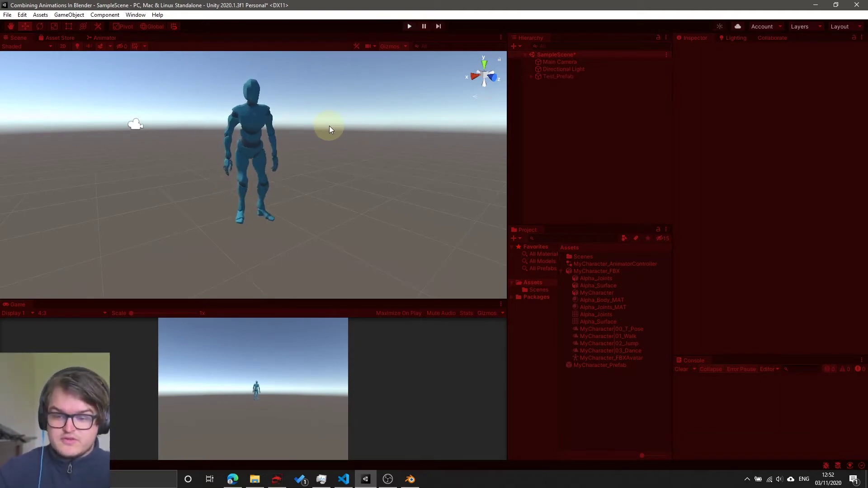
alt+drag(329, 130, 419, 157)
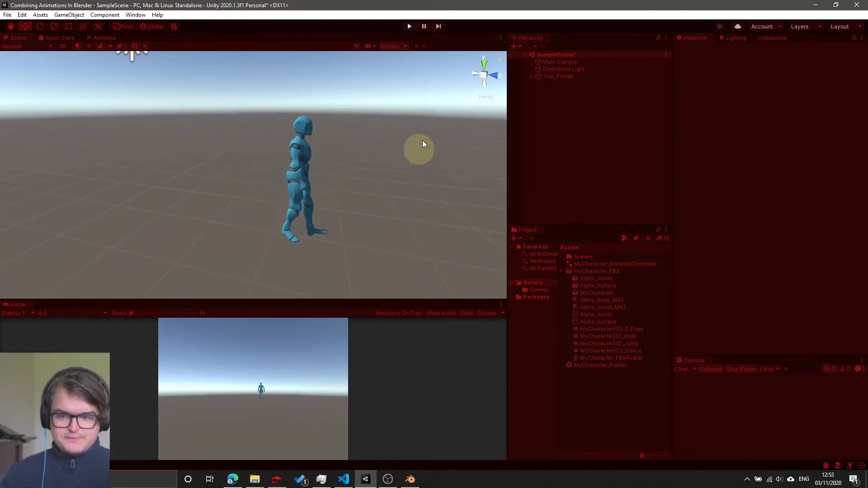
key(ctrl+p)
drag(272, 300, 272, 225)
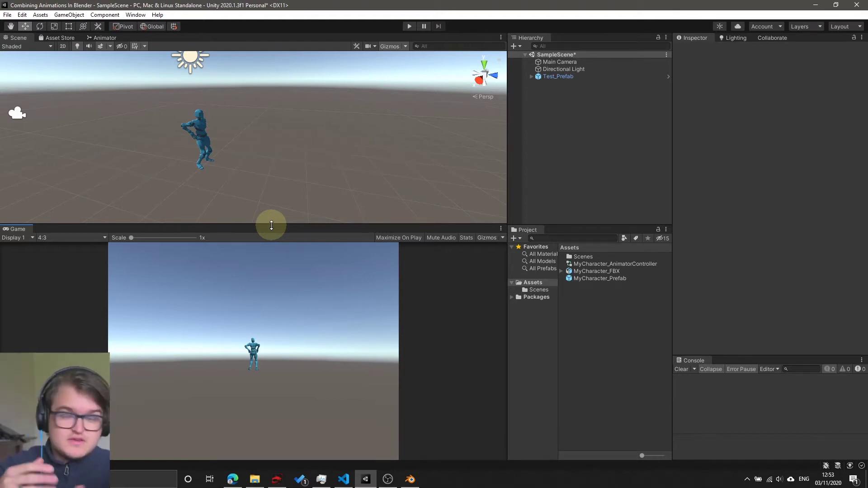
- Back in Blender, import Jump.fbx, Macarena Dance and Strut Walking together from the FBX_DL folder
key(alt+Tab)
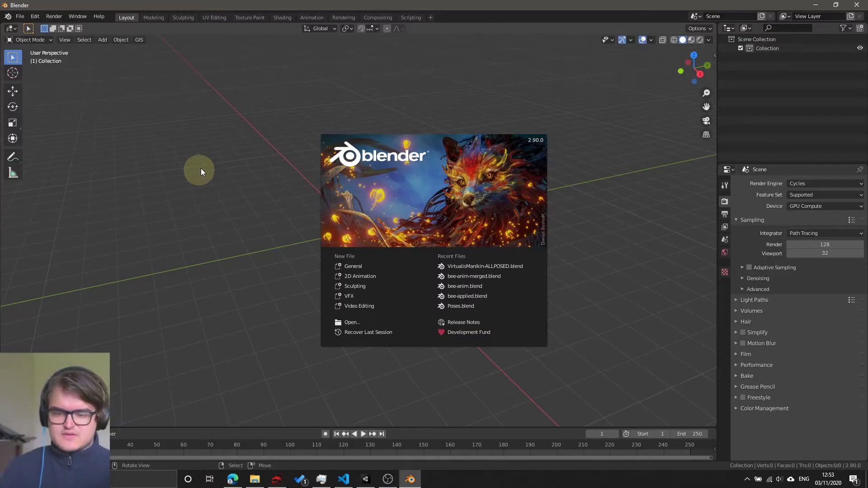
click(21, 17)
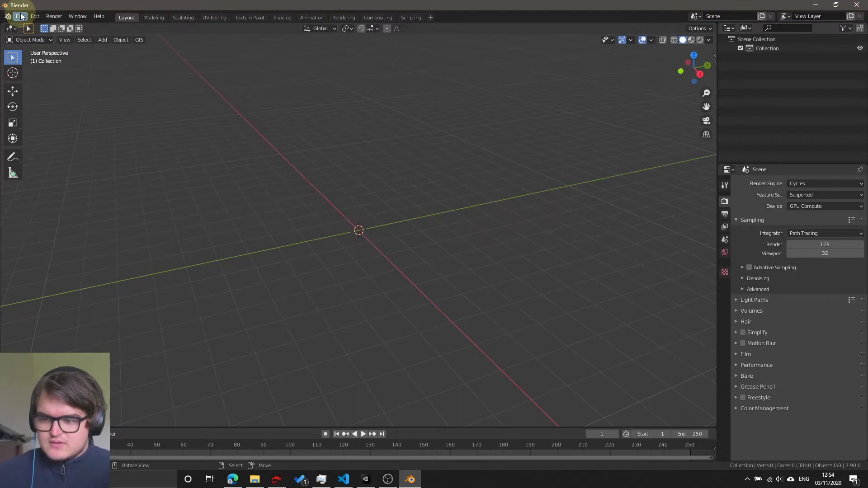
click(20, 16)
mouse_move(70, 137)
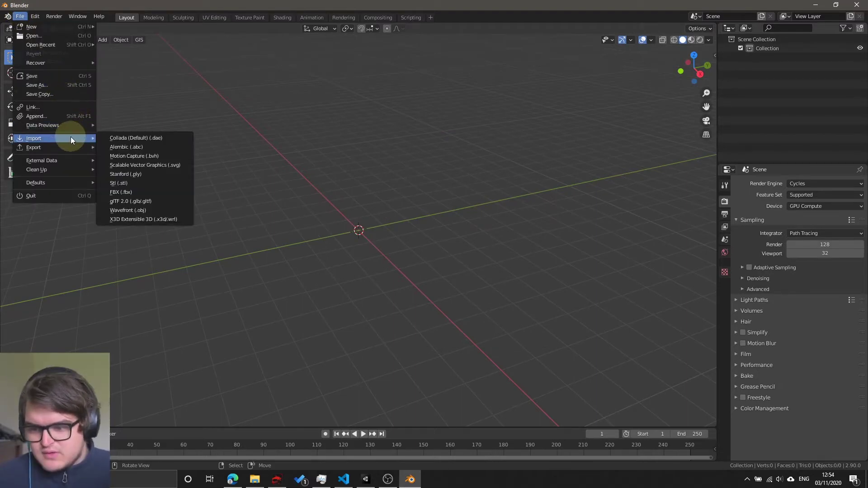
click(134, 194)
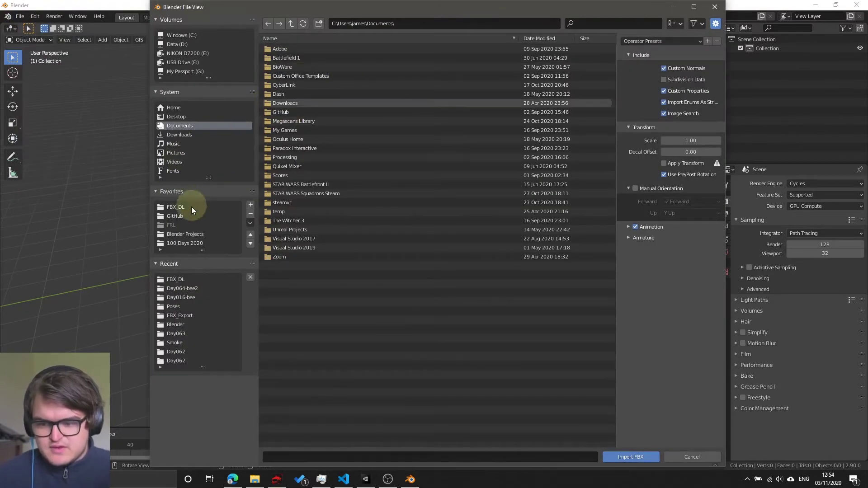
click(190, 208)
click(290, 49)
shift+click(291, 67)
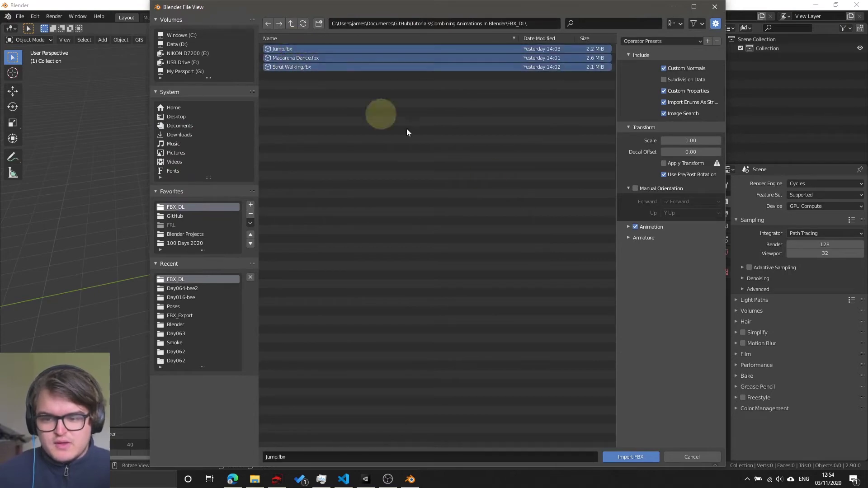
click(634, 456)
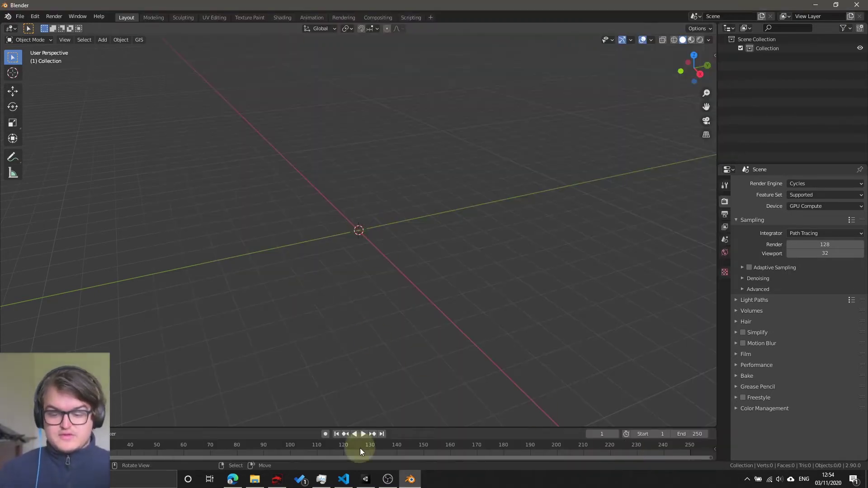
- Preview Mixamo's Defeated and Capoeira animations and Capoeira's download settings, then return to Blender
click(232, 480)
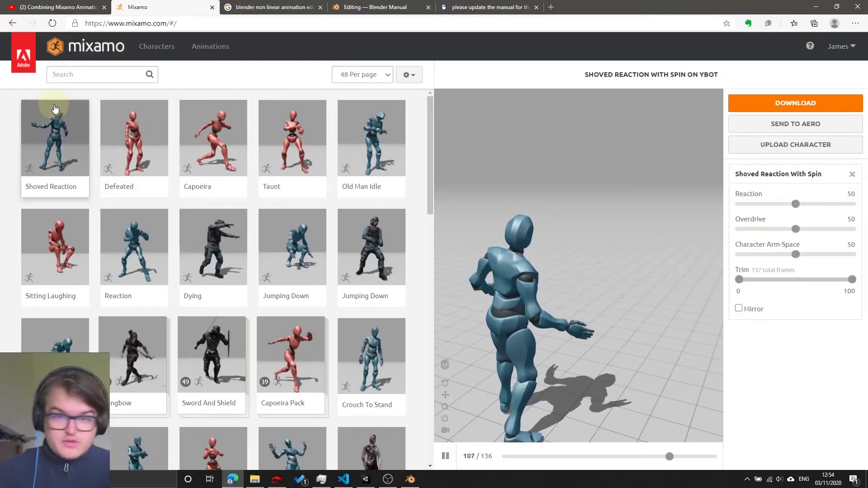
click(140, 136)
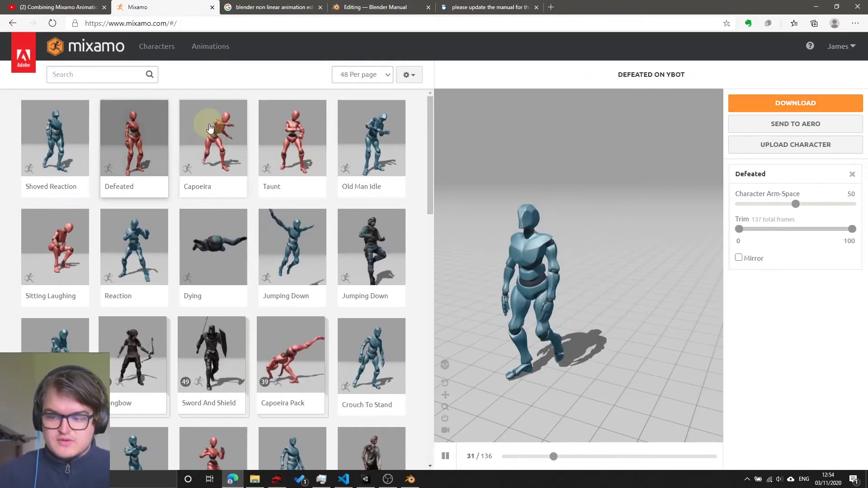
click(210, 128)
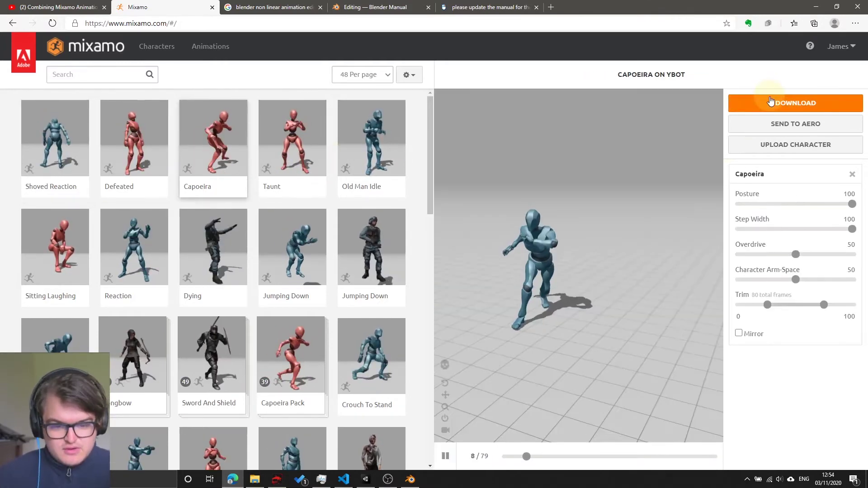
click(771, 102)
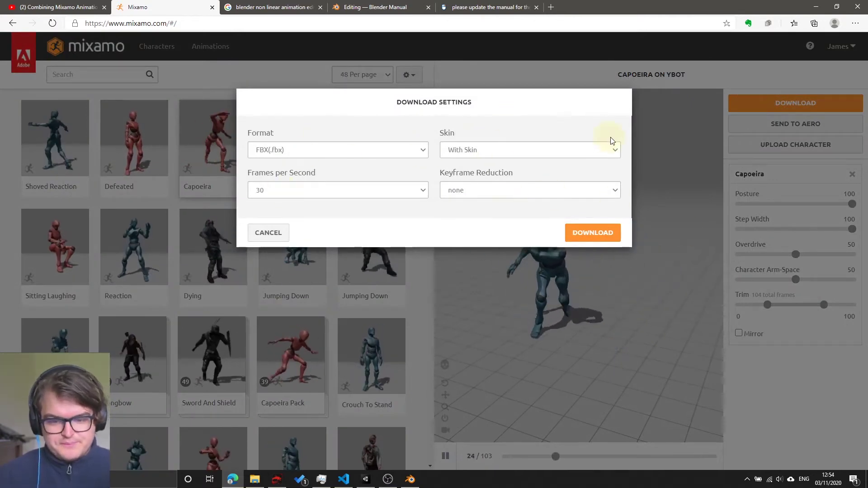
key(alt+Tab)
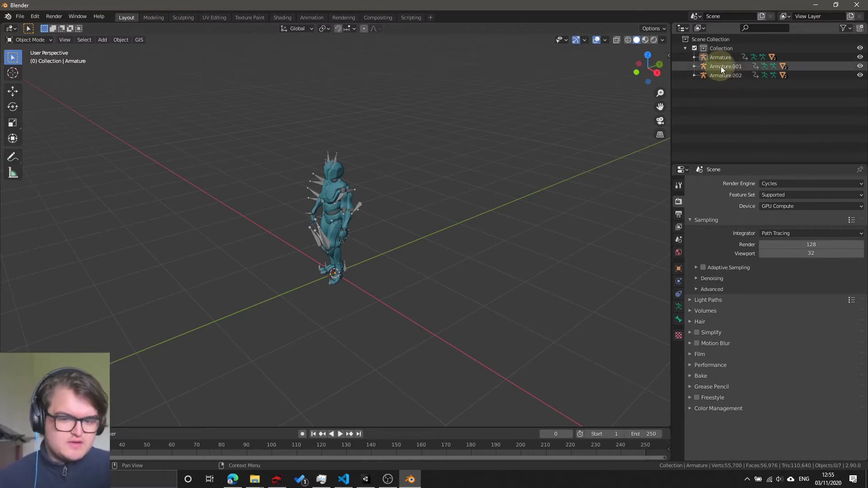
- Hide Armature.001 and Armature.002 in the Outliner and rename the first Armature to MyCharacter
double_click(852, 67)
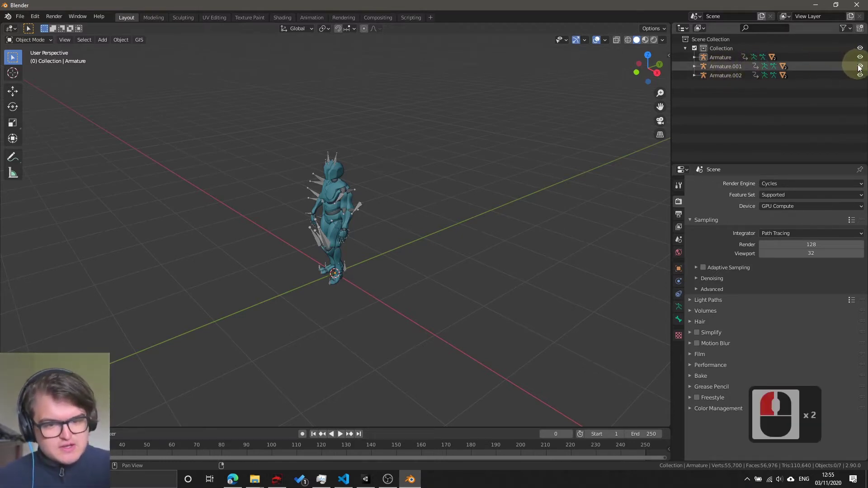
shift+click(860, 75)
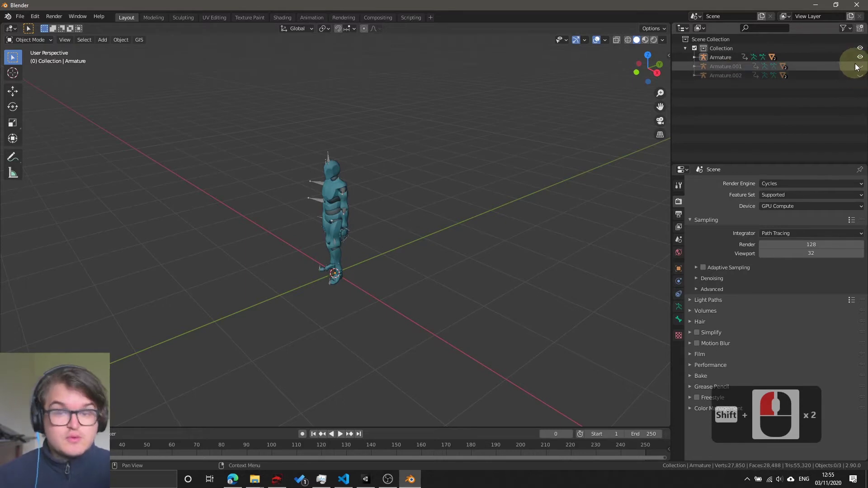
click(715, 58)
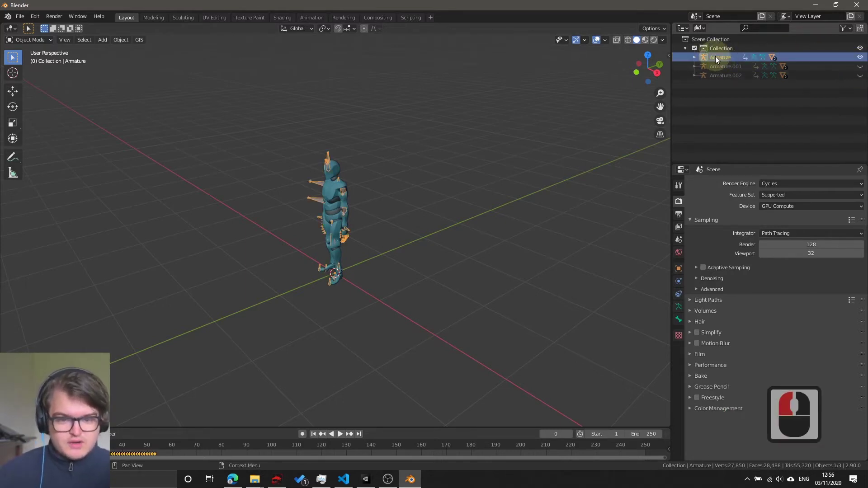
key(F2)
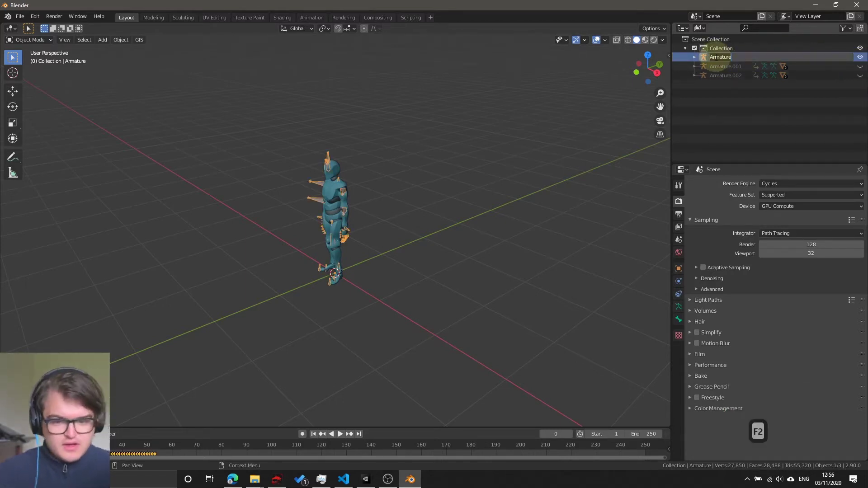
text(MyCharacter)
key(Return)
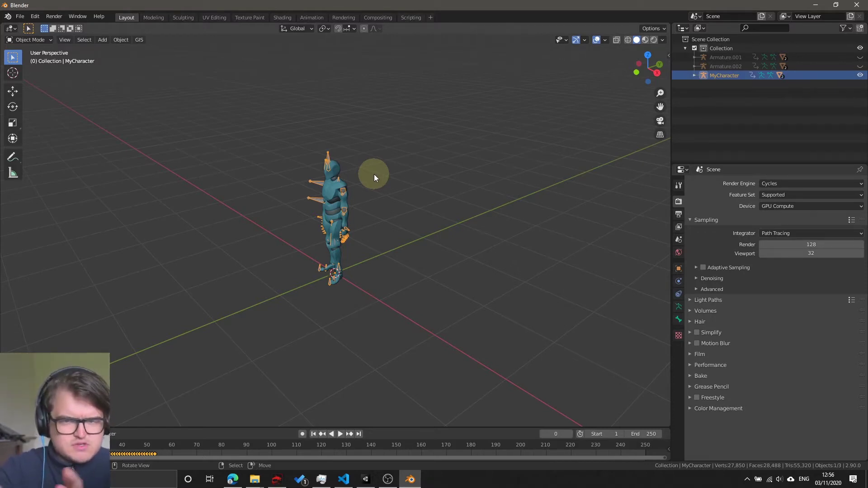
- Put MyCharacter in Pose Mode and turn the timeline into an enlarged Dope Sheet in Action Editor mode
click(769, 63)
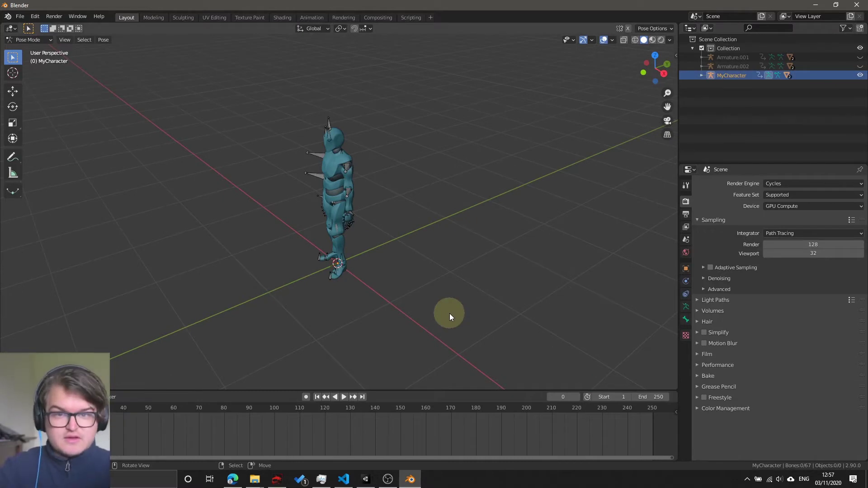
click(11, 397)
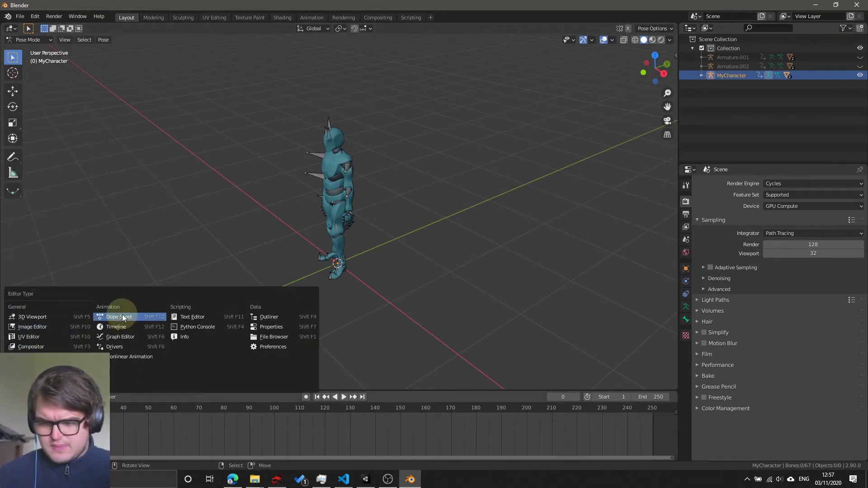
click(115, 316)
drag(100, 391, 37, 272)
click(38, 276)
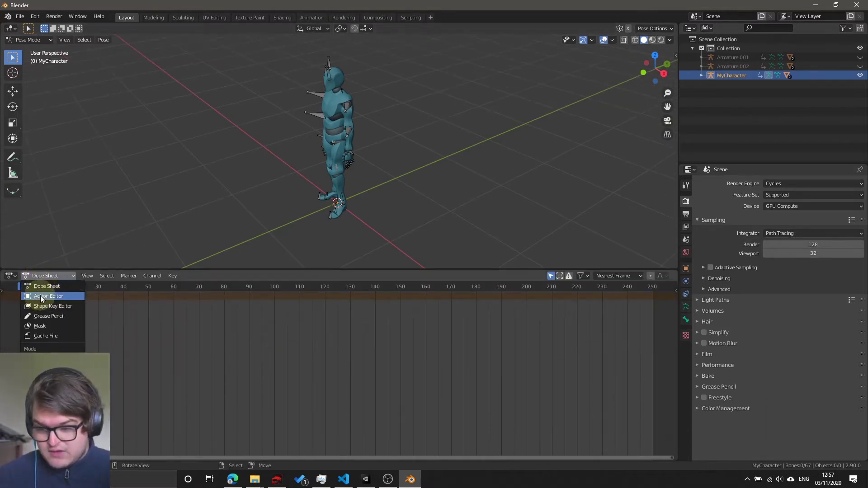
click(40, 295)
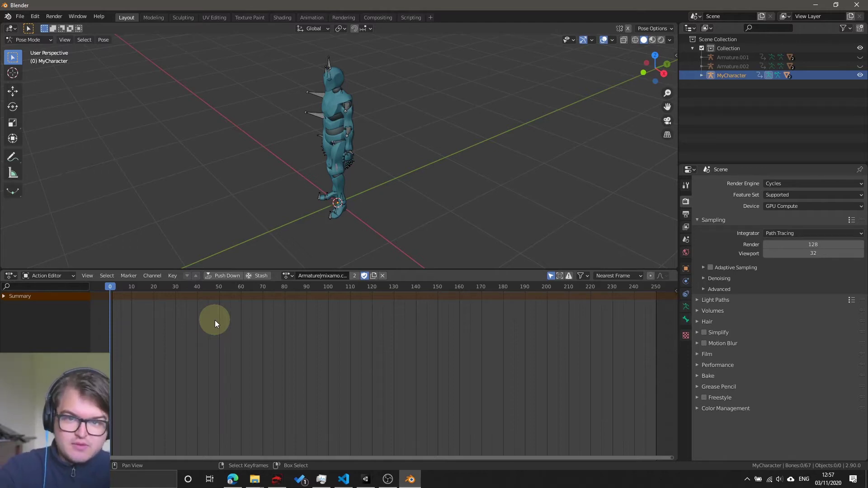
- Re-enter Pose Mode, select all bones and fit the full animation range in the Action Editor
key(ctrl+Tab)
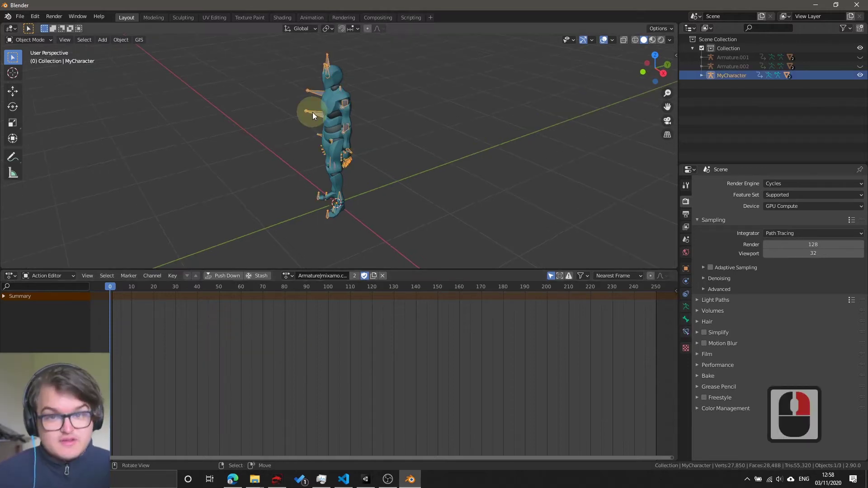
click(32, 40)
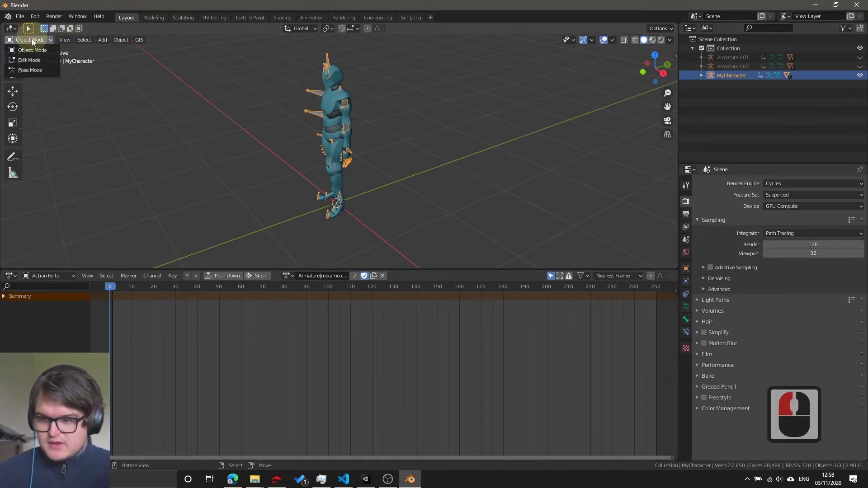
click(34, 70)
key(a)
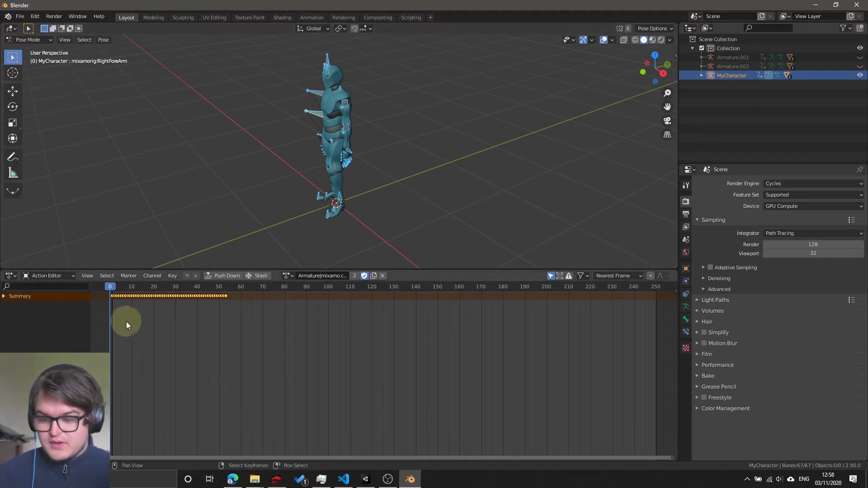
key(ctrl+KP_Add)
key(Home)
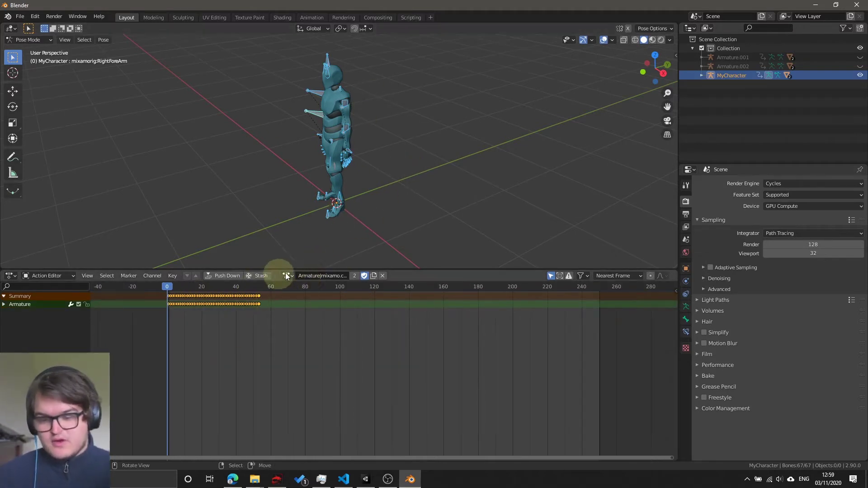
- Rename the character's current action to 02_Jump
double_click(324, 275)
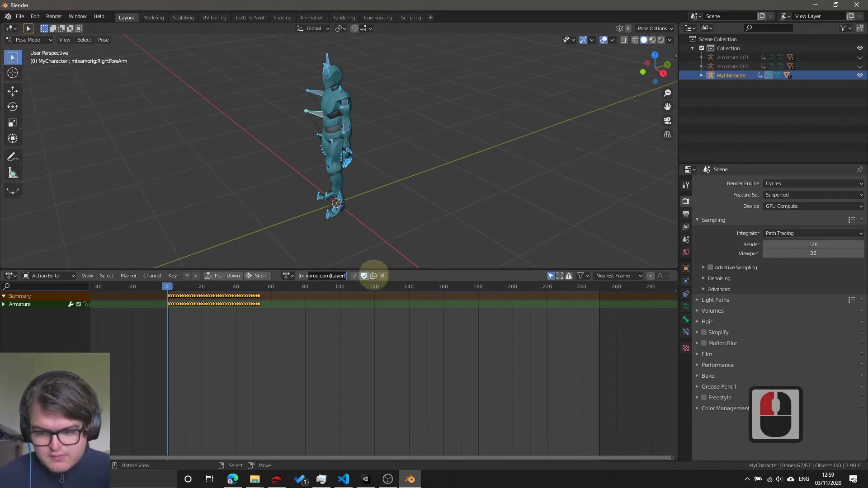
click(314, 276)
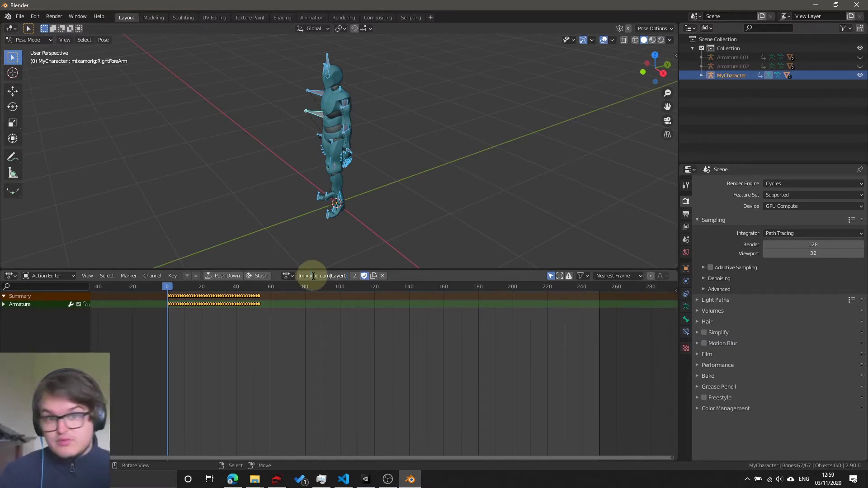
click(346, 276)
click(322, 296)
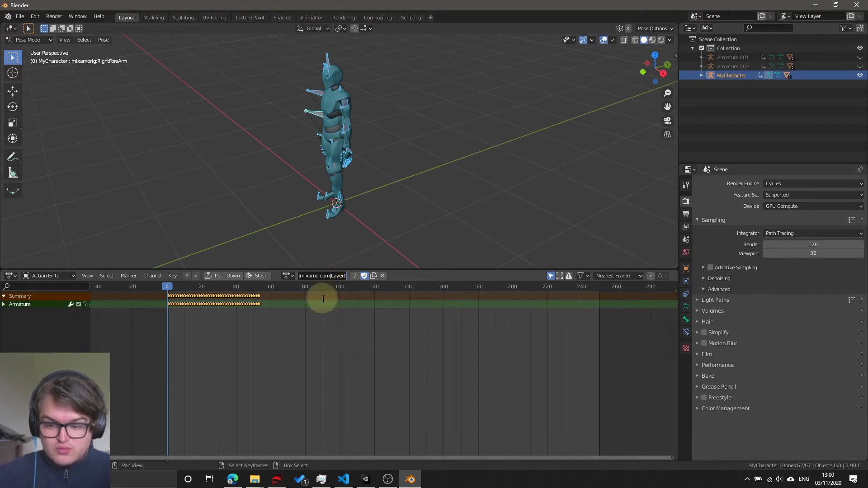
mouse_move(162, 288)
mouse_down()
mouse_move(241, 287)
mouse_move(154, 288)
mouse_up()
click(350, 269)
click(313, 275)
text(Jump)
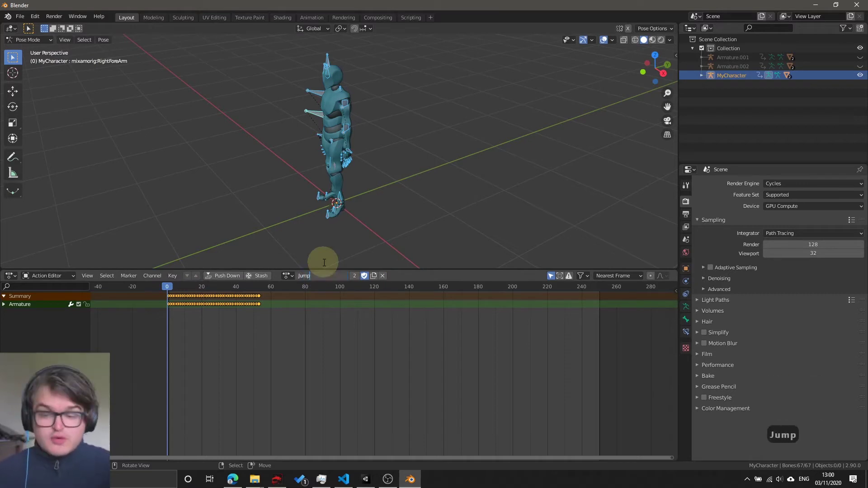
key(Left)
key(Left)
key(Left)
text(02_)
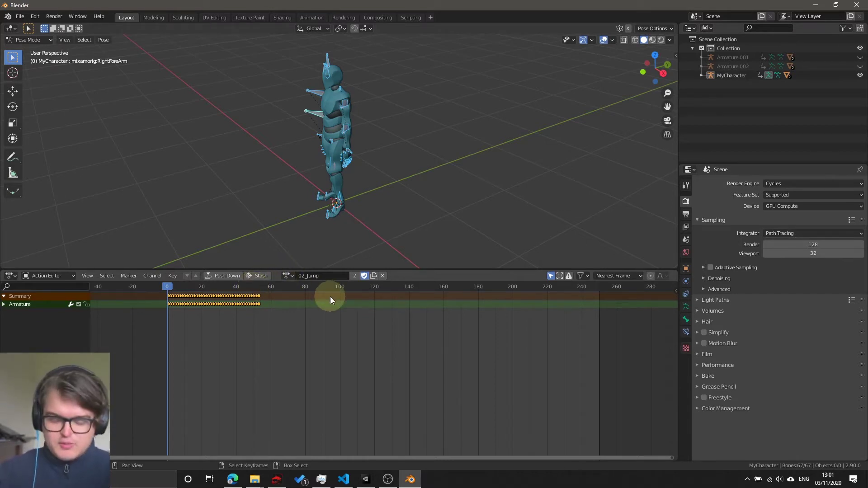
- Delete the extra Armature.001 object, then undo the deletion
click(286, 276)
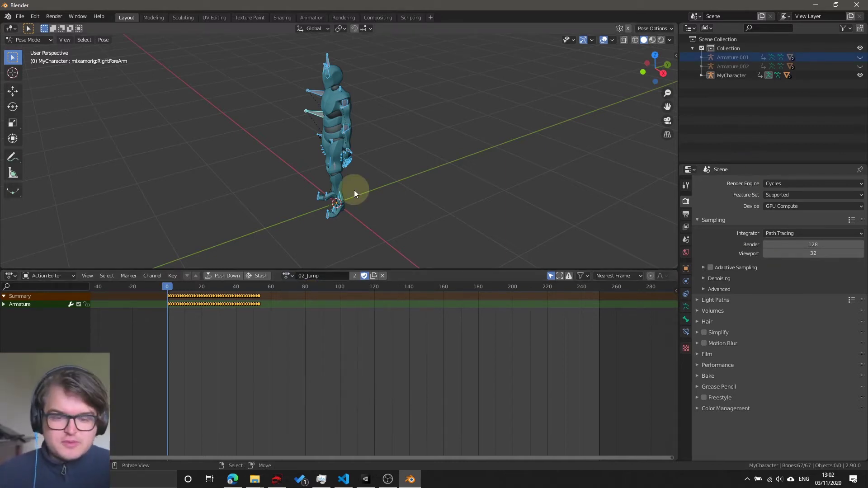
right_click(712, 56)
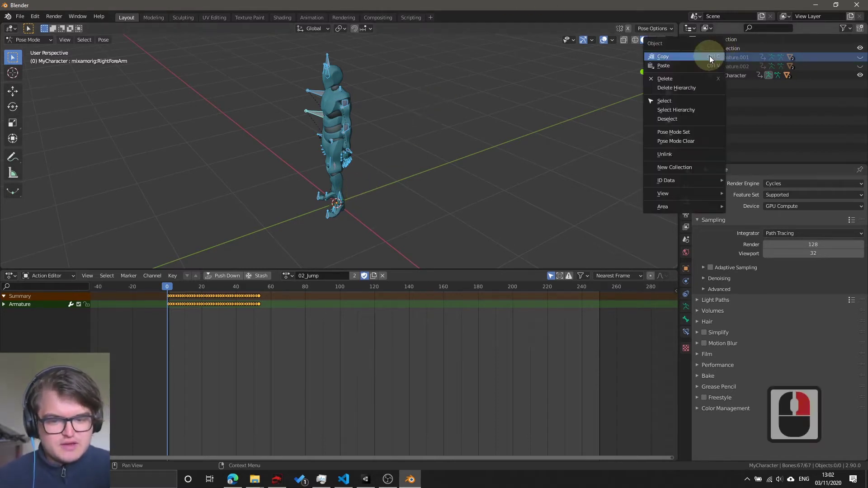
click(686, 87)
click(288, 275)
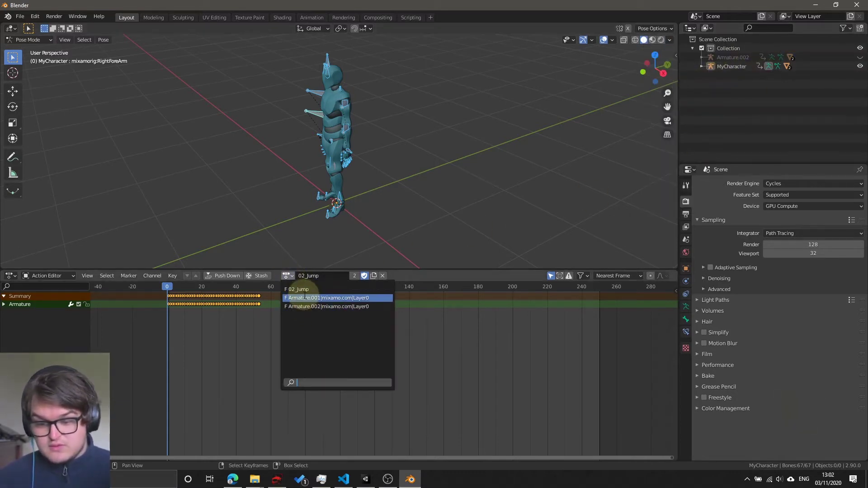
key(ctrl+z)
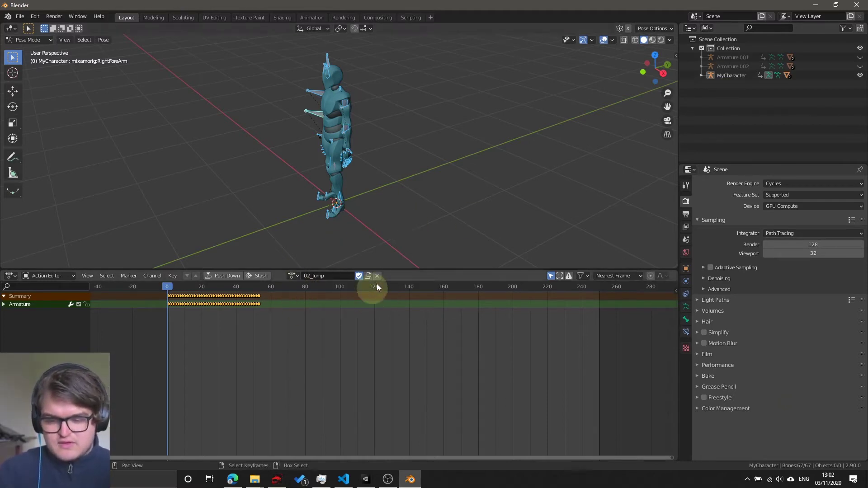
- Assign the Armature.001 mixamo action to the character and rename it 01_Dance
click(296, 277)
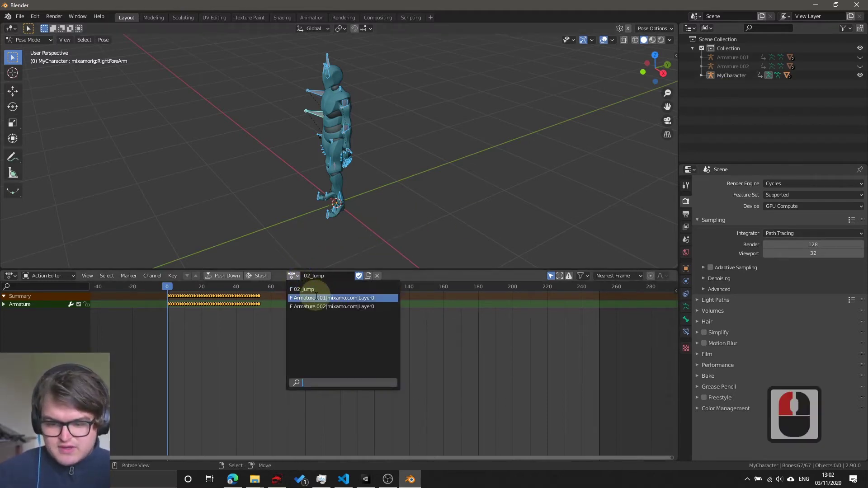
click(318, 299)
drag(172, 287, 263, 286)
double_click(315, 277)
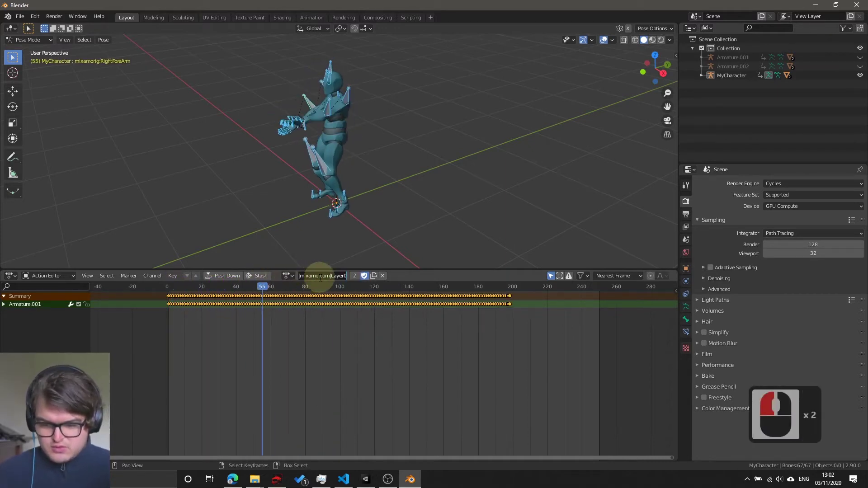
text(01_)
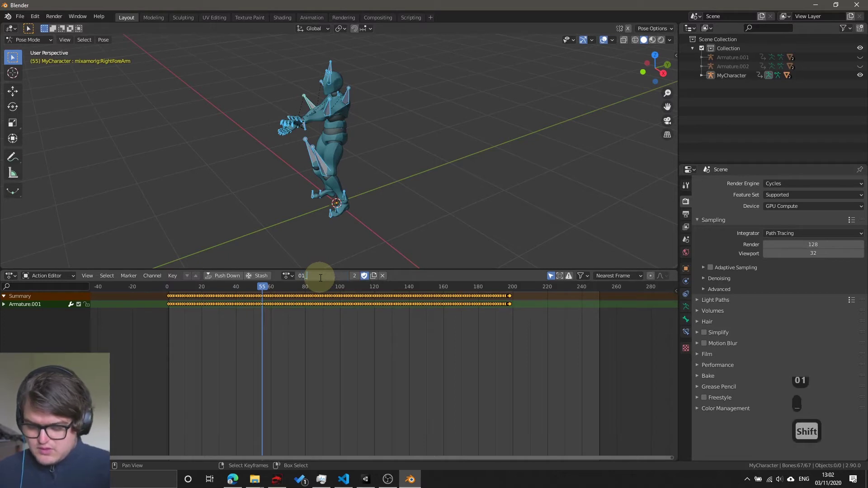
text(Dance)
key(Return)
- Assign the Armature.002 mixamo action and edit its name
click(288, 276)
click(301, 304)
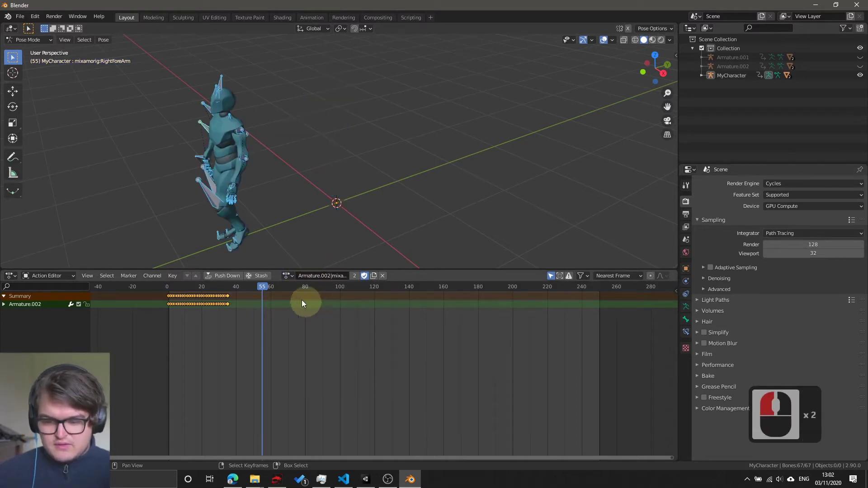
double_click(316, 276)
text(01_)
key(BackSpace)
key(BackSpace)
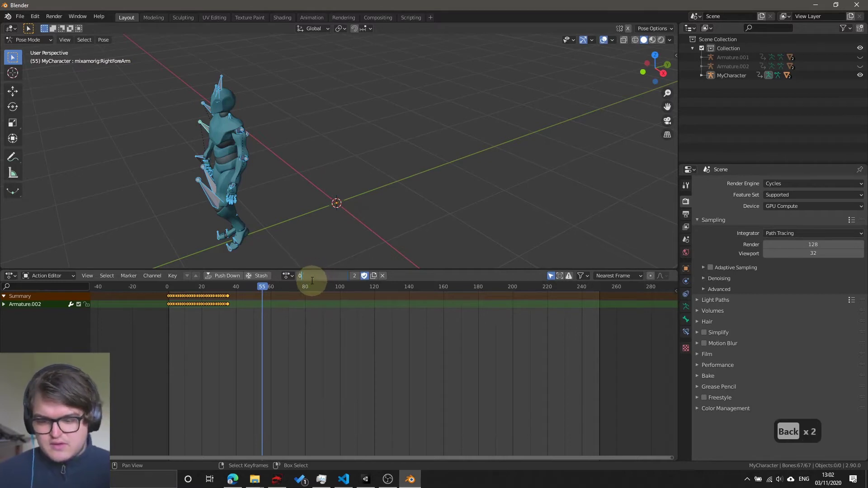
click(287, 274)
- Assign the 01_Dance action and rename it 03_Dance
click(287, 276)
click(286, 276)
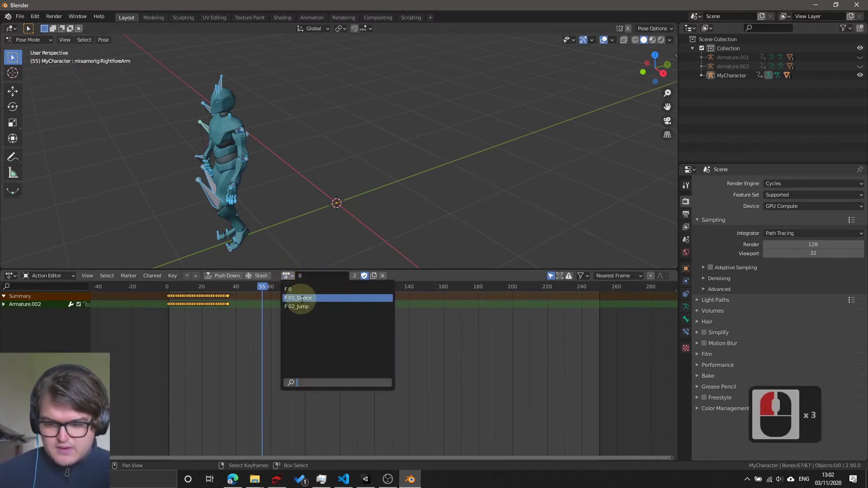
click(301, 298)
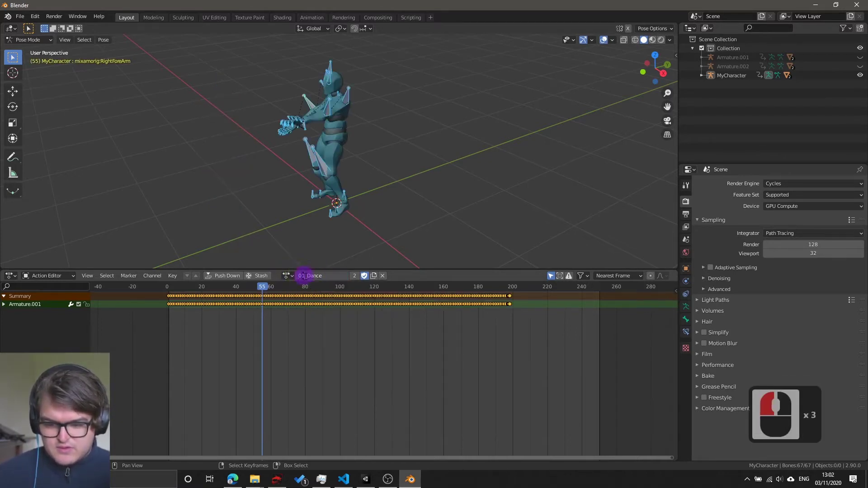
click(306, 276)
text(03_Dance)
- Assign the short action named 0 and rename it 01_Walk
click(288, 276)
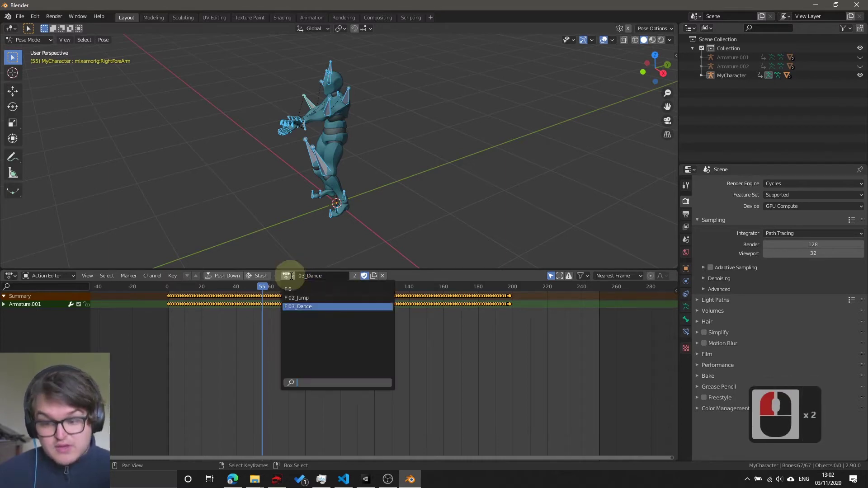
click(287, 289)
double_click(305, 277)
text(01)
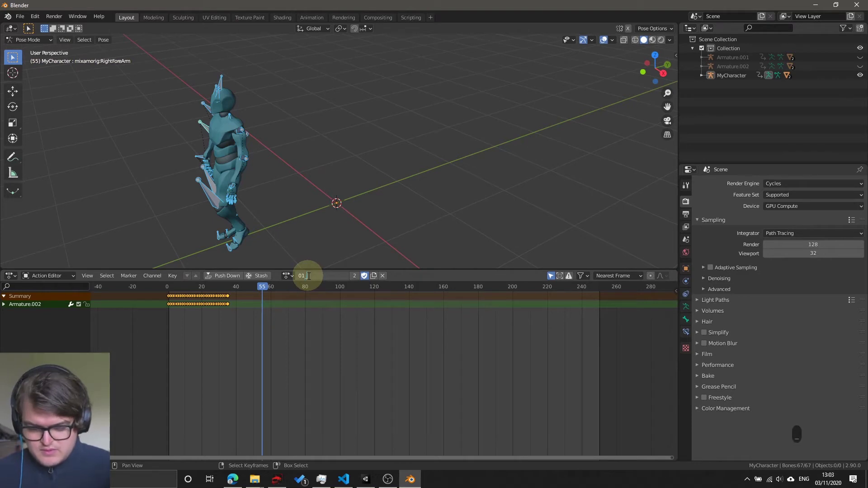
text(_Walk)
click(256, 277)
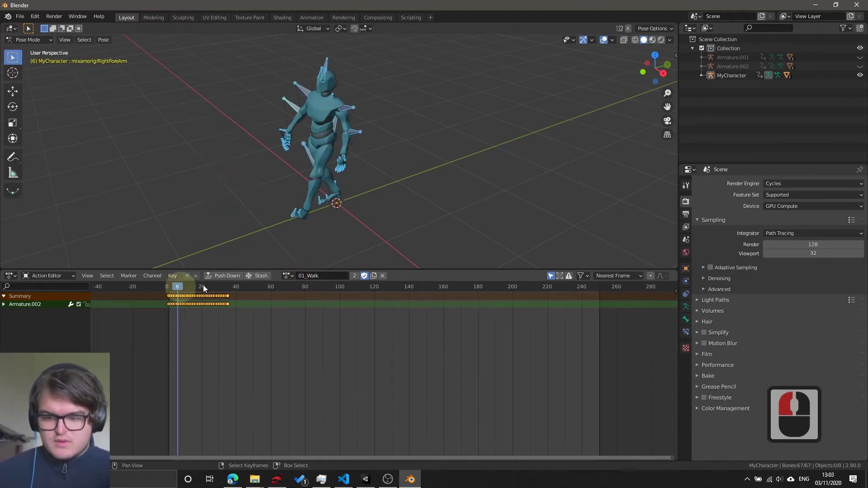
- Assign 02_Jump to the character, then switch to 03_Dance
click(288, 276)
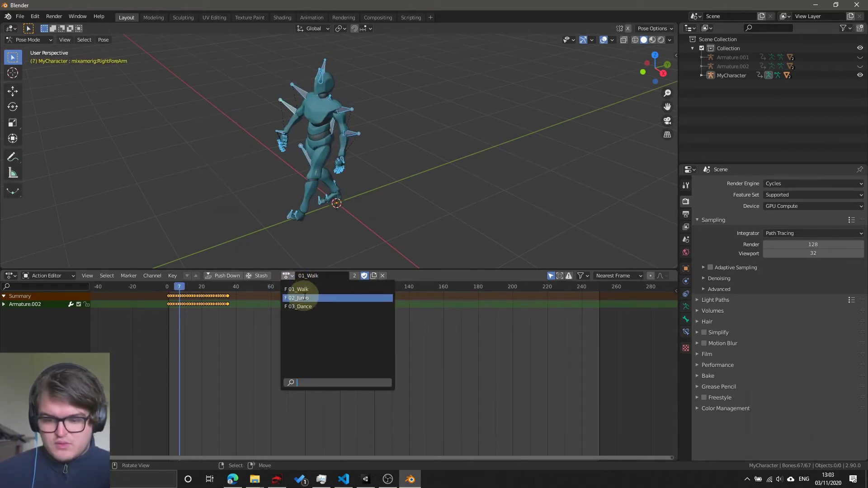
click(304, 297)
click(288, 276)
click(298, 307)
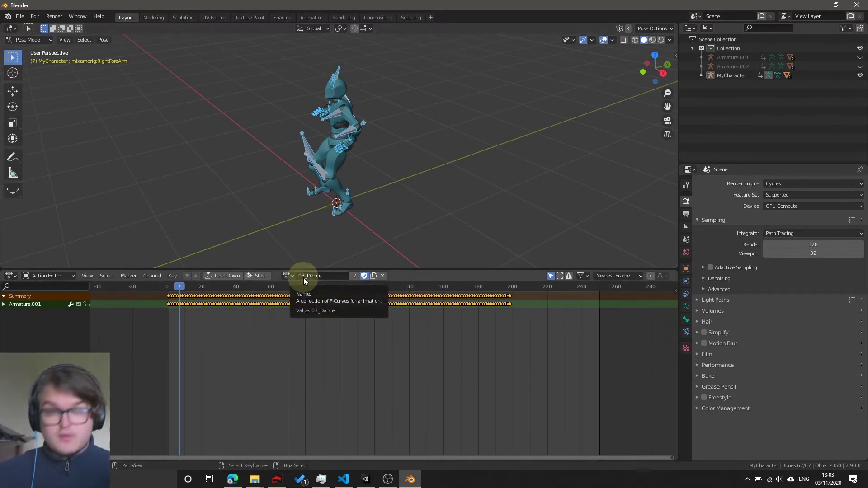
- Duplicate the 03_Dance action, rename the copy 00_Pose, and list the available actions
click(372, 276)
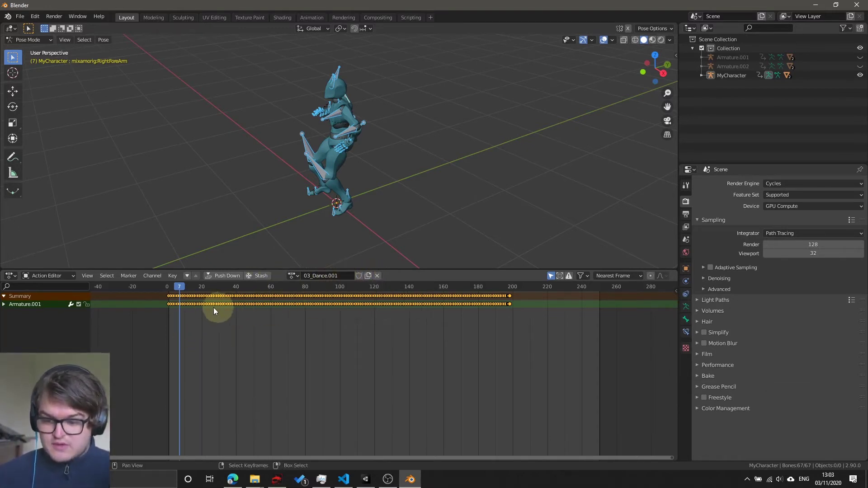
drag(175, 287, 169, 287)
double_click(317, 275)
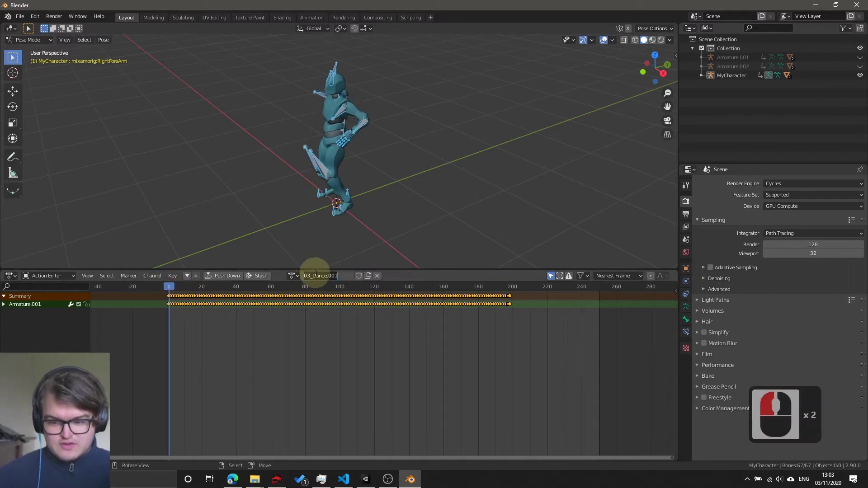
text(00)
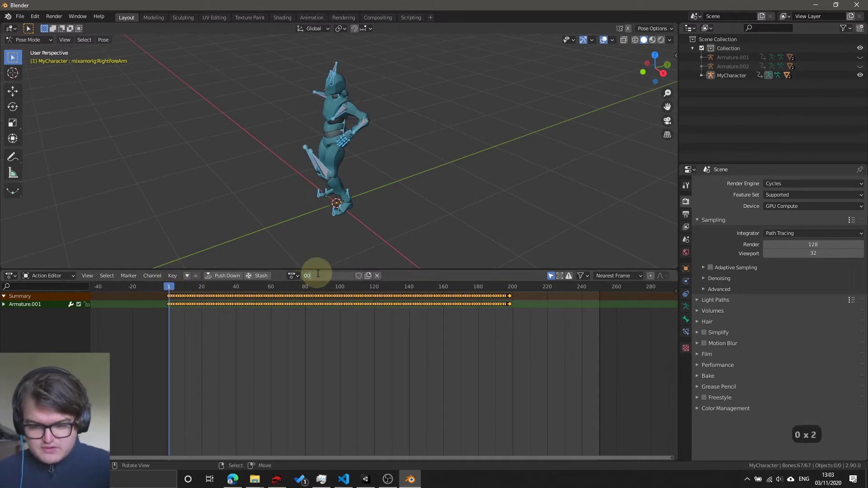
text(_Pose)
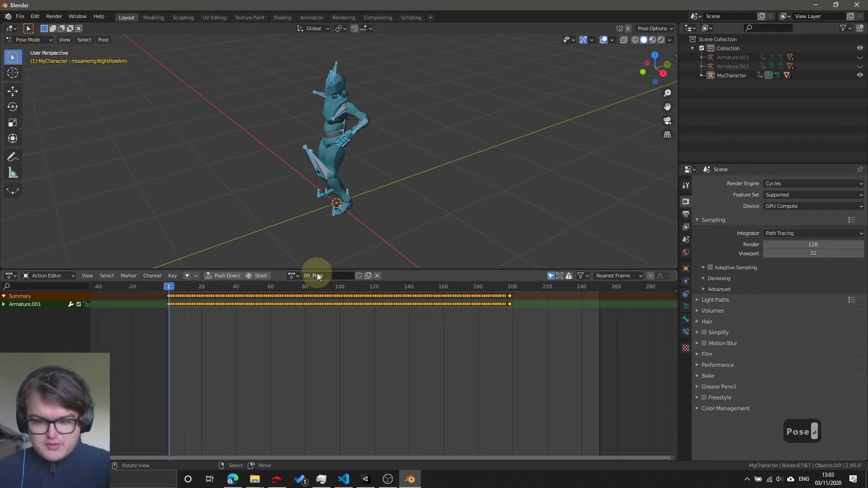
click(293, 275)
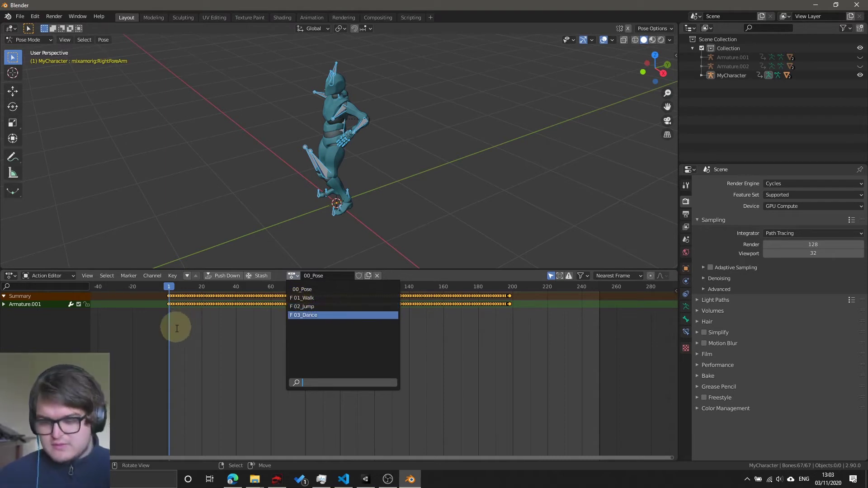
- Keep 00_Pose assigned, select all its keyframes and delete them, then scrub through the frames
click(339, 289)
mouse_move(189, 304)
mouse_down()
mouse_move(175, 287)
mouse_move(197, 287)
mouse_move(180, 294)
mouse_up()
key(a)
right_click(200, 304)
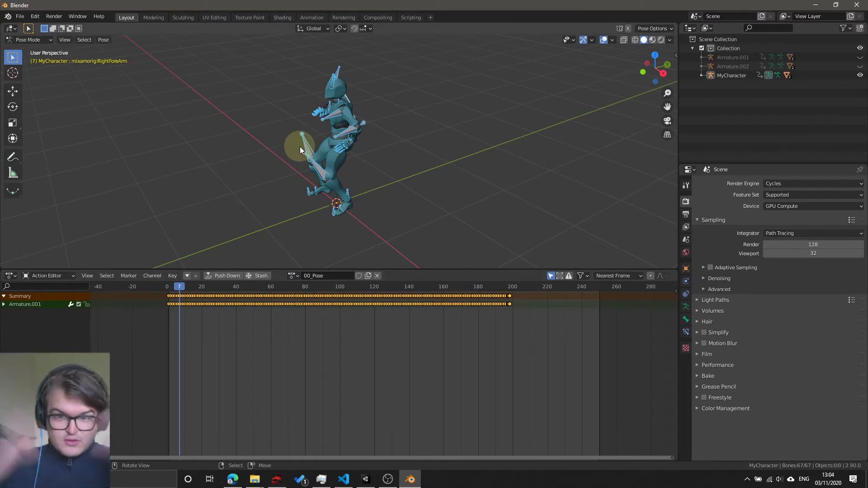
key(x)
click(243, 330)
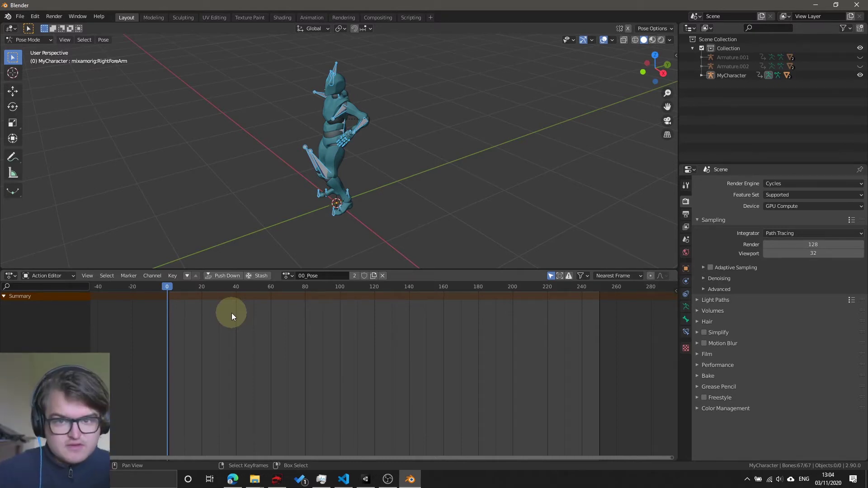
click(140, 290)
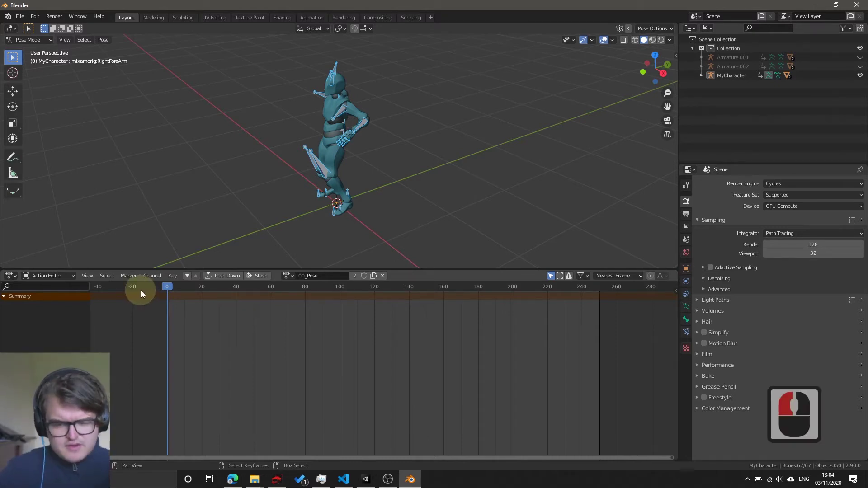
mouse_move(164, 287)
mouse_down()
mouse_move(330, 288)
mouse_move(167, 295)
mouse_up()
- At frame 0, select all bones and clear their rotation and location back to the T-pose
click(354, 129)
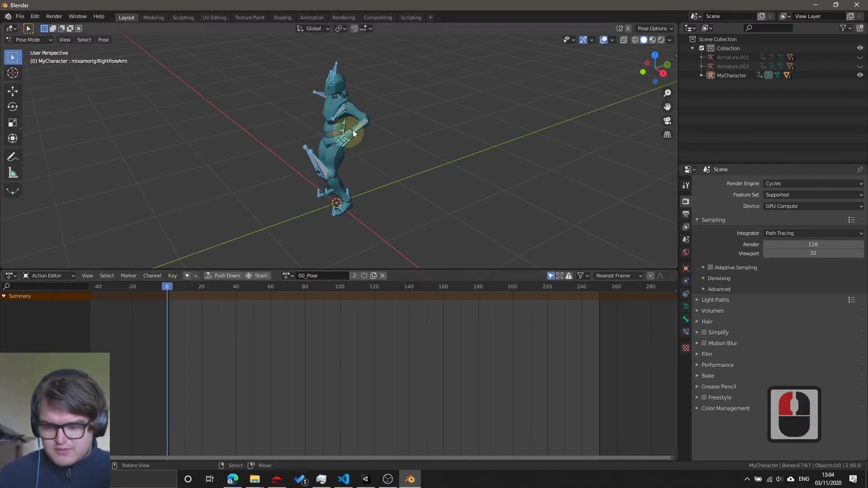
key(a)
click(339, 165)
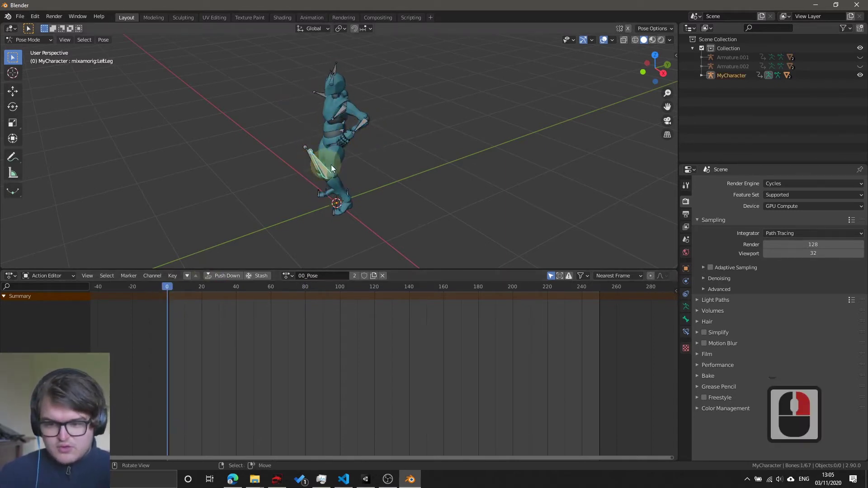
key(a)
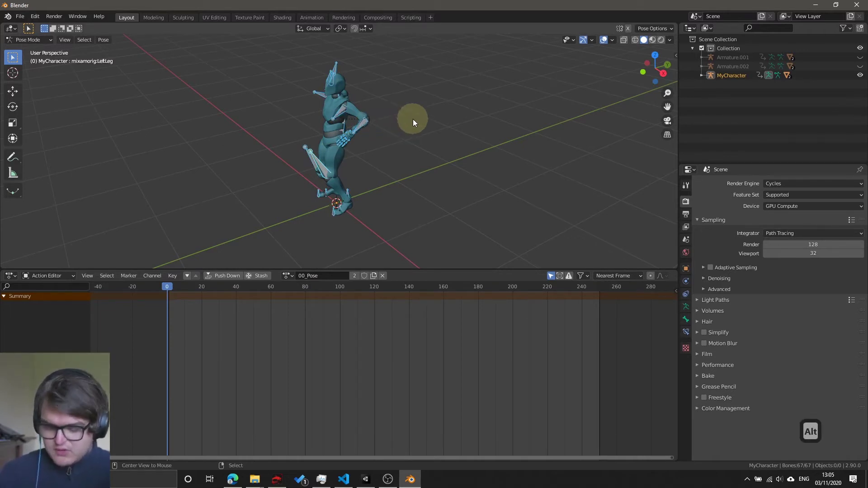
key(alt+r)
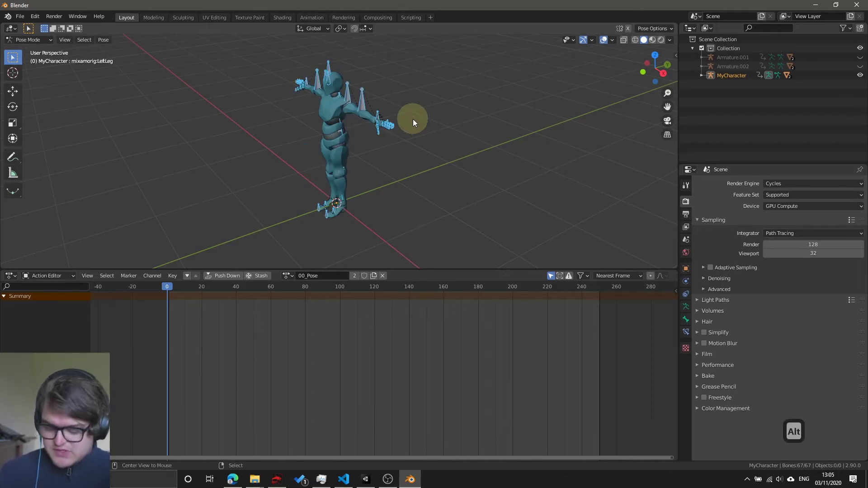
key(alt+g)
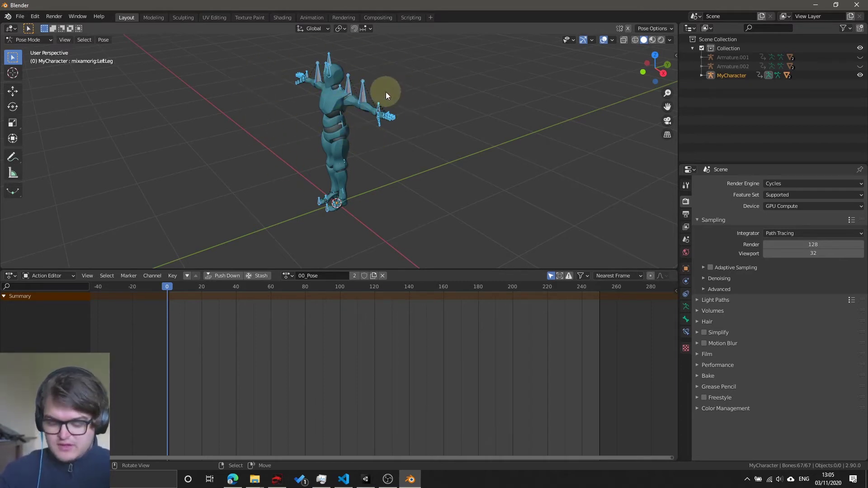
- Insert location and rotation keyframes for every bone at frame 0, then scrub to check
key(i)
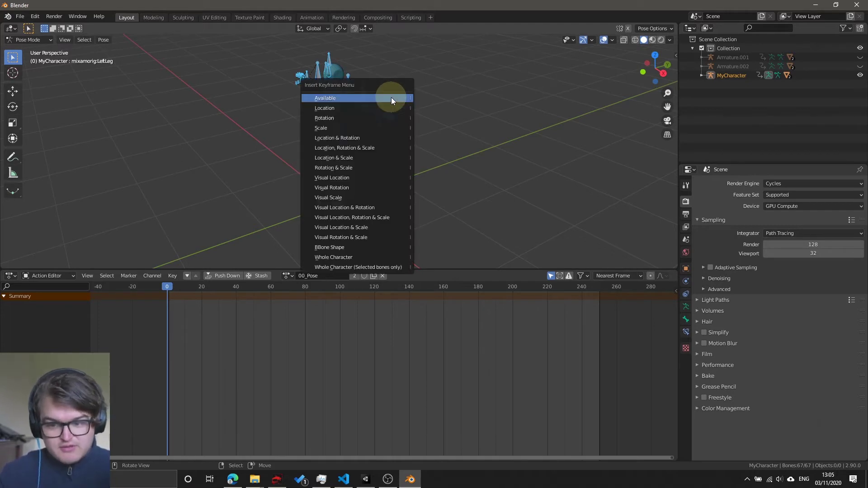
click(368, 109)
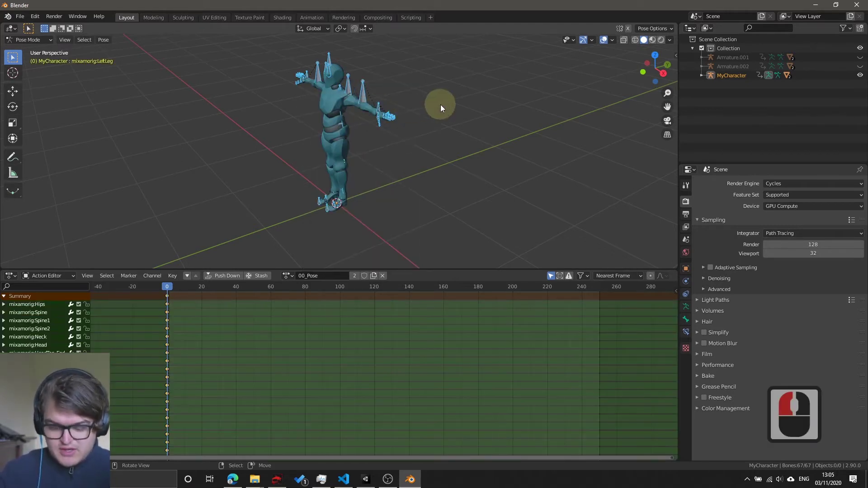
key(i)
click(422, 115)
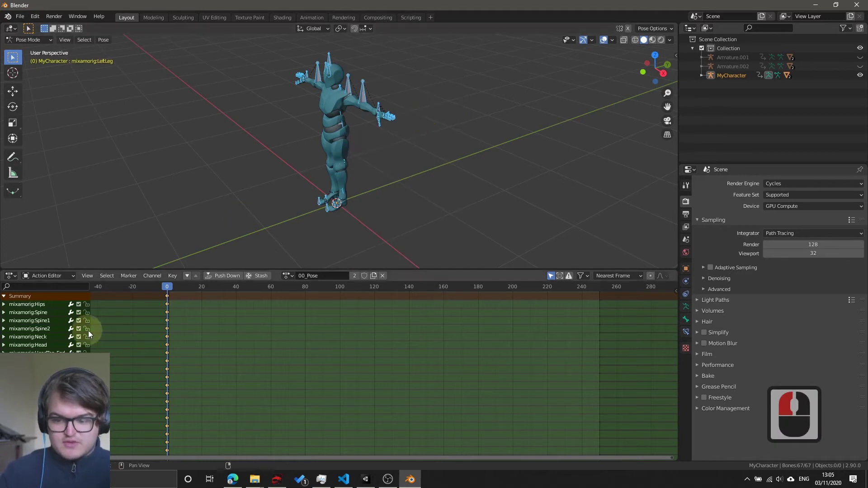
drag(167, 286, 243, 306)
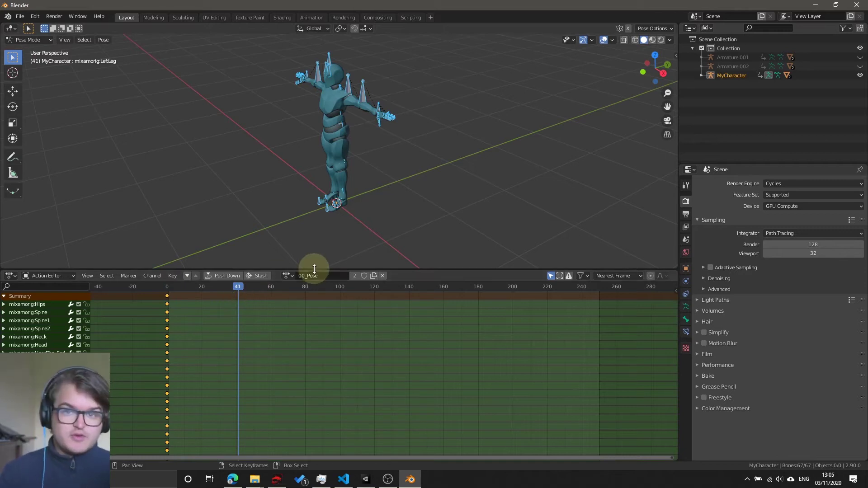
key(ctrl+z)
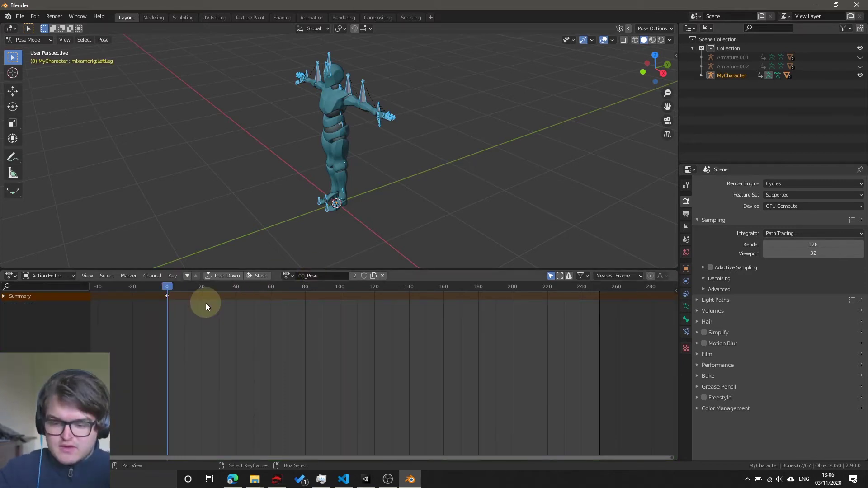
- Duplicate 00_Pose into a new 00_Pose.001 action, then unlink it from the character
click(285, 276)
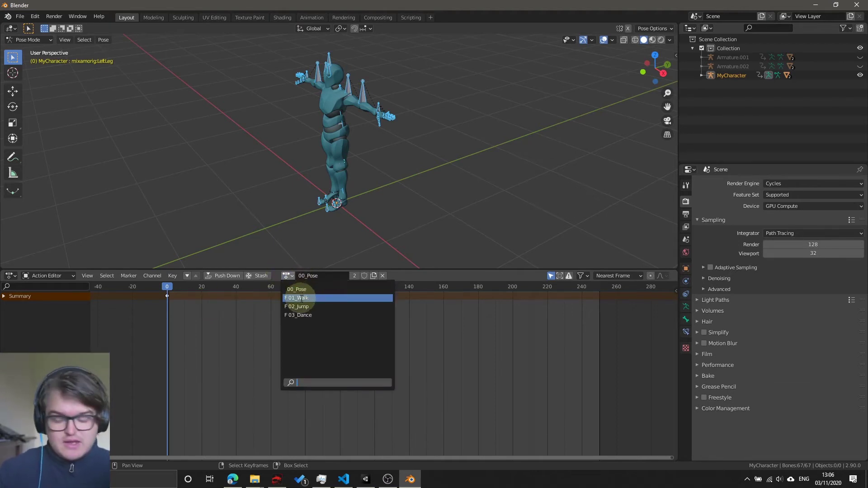
click(323, 291)
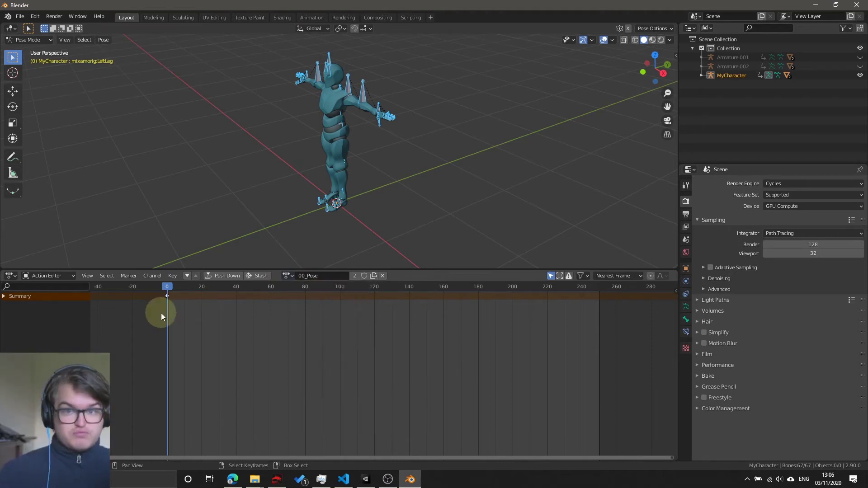
click(296, 299)
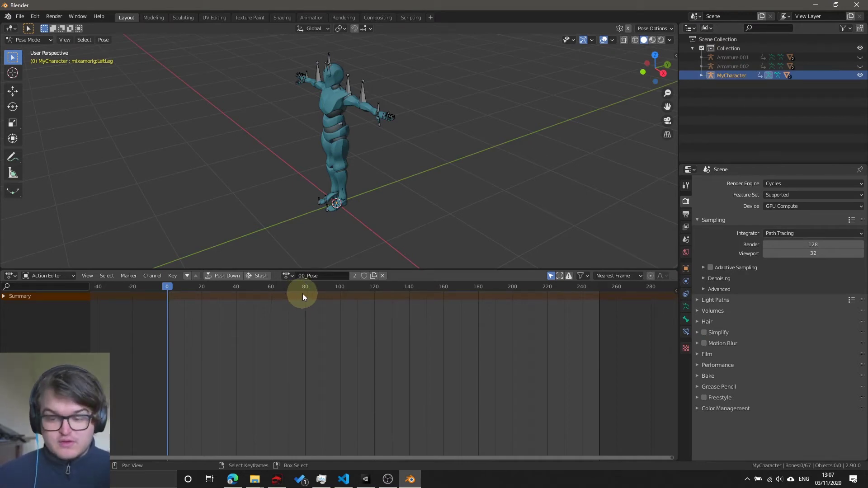
click(374, 277)
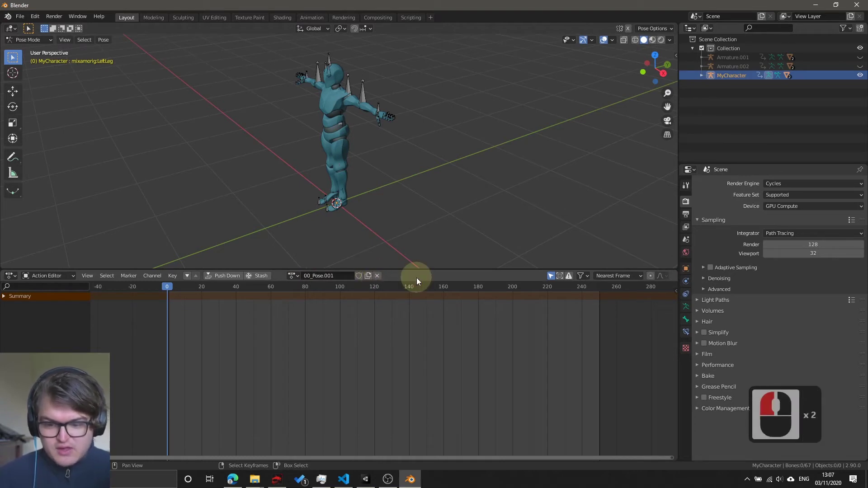
click(397, 287)
click(377, 276)
- Create an empty action named Action, assign it, then unlink it so no action remains
click(340, 277)
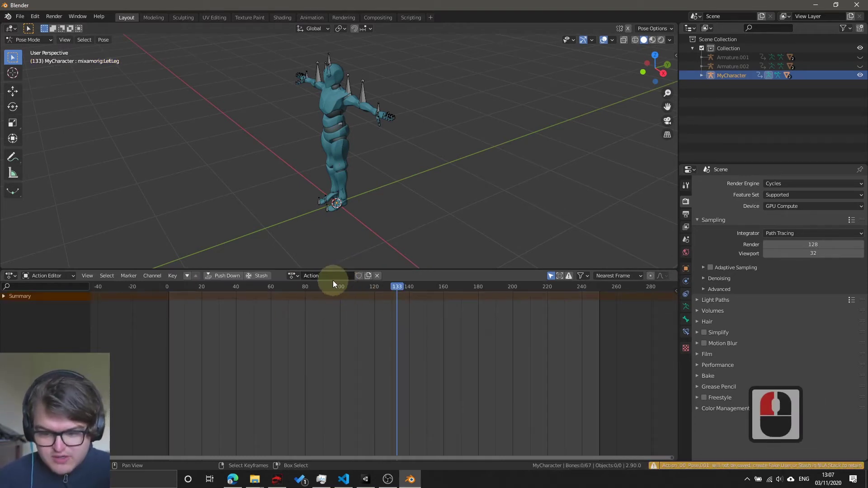
click(292, 276)
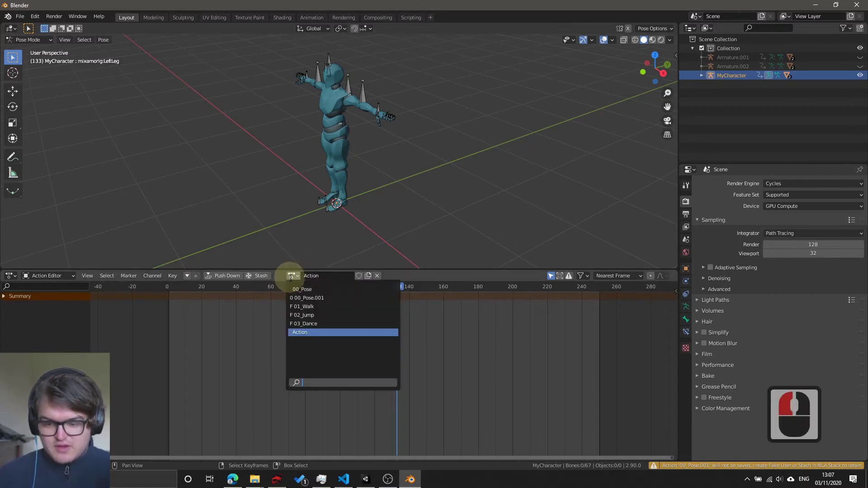
click(312, 332)
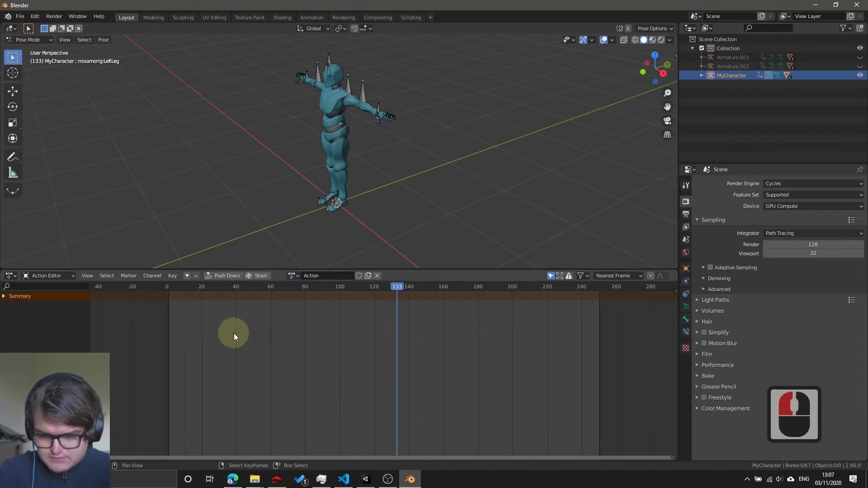
click(377, 276)
click(305, 276)
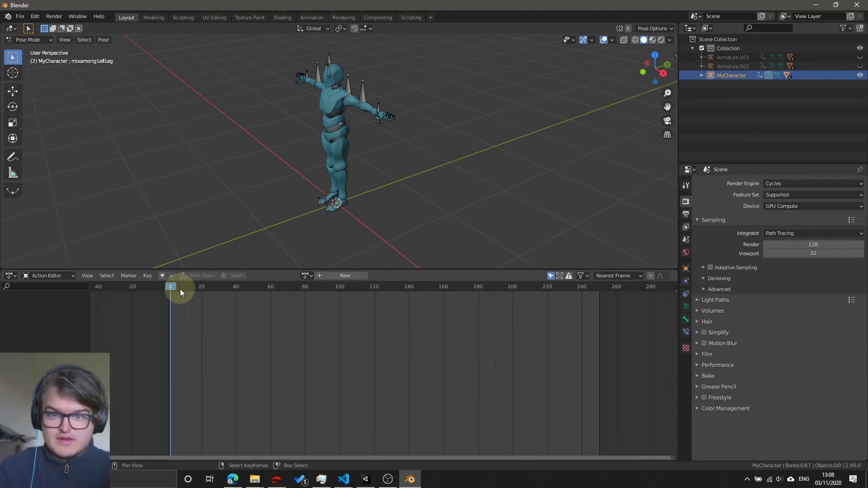
- Switch the Outliner to Blender File view, enlarge it, and expand the Actions list
click(705, 28)
click(706, 28)
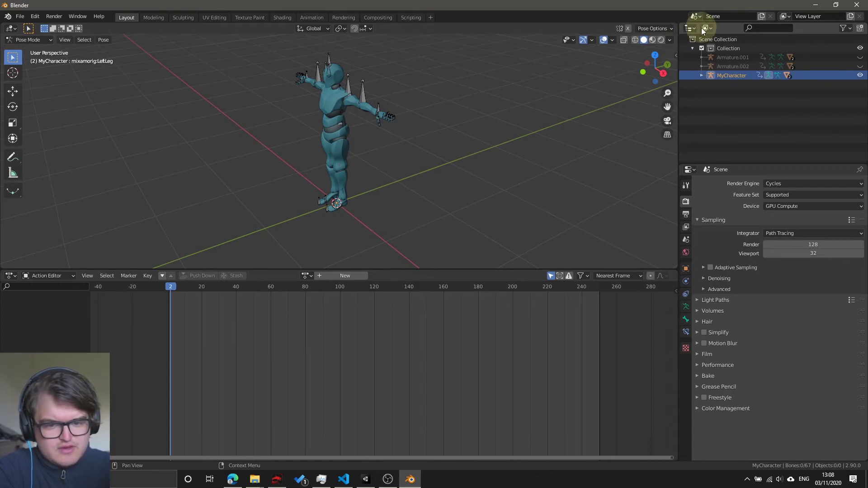
click(702, 28)
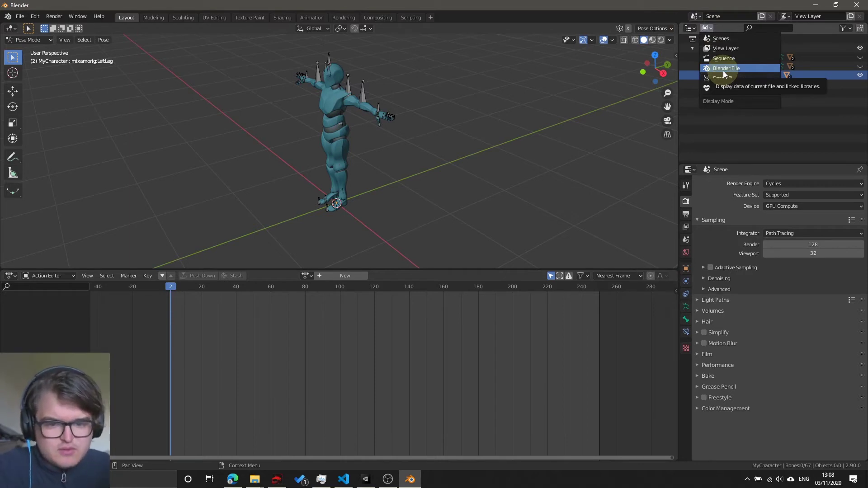
click(726, 47)
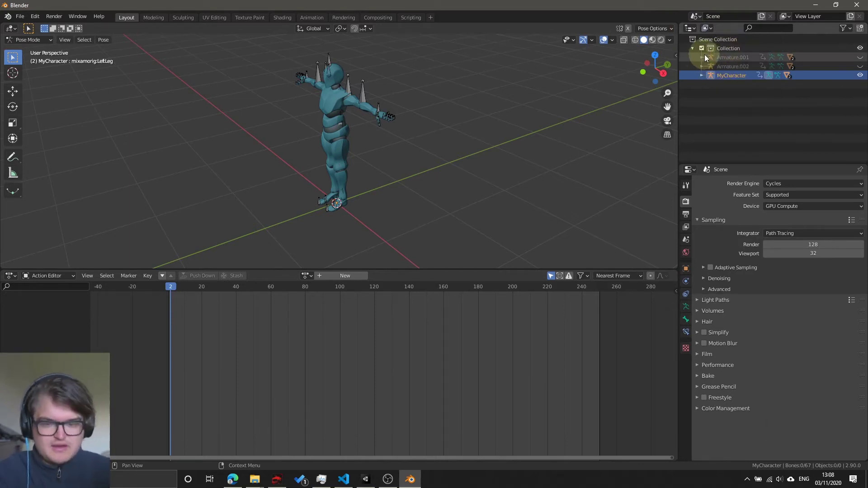
click(707, 28)
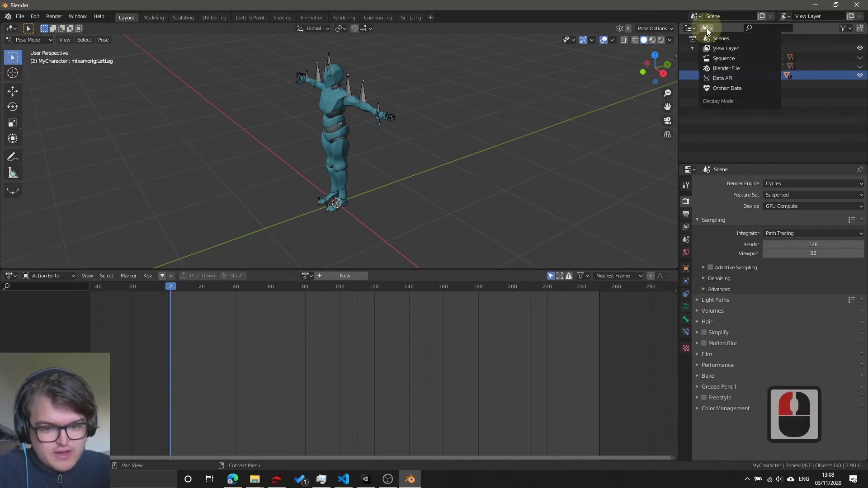
click(724, 47)
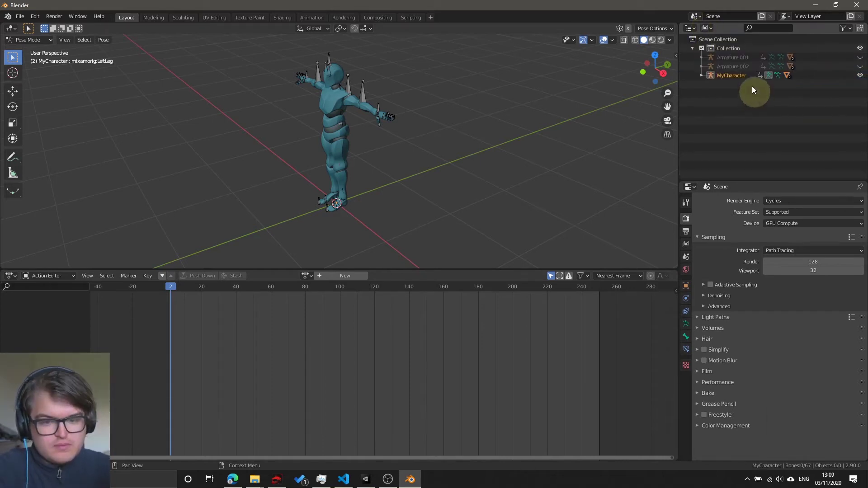
click(706, 29)
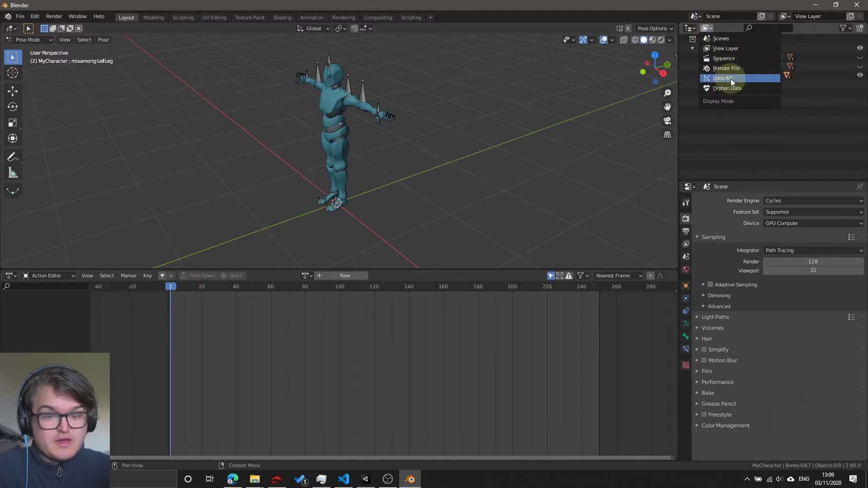
click(715, 68)
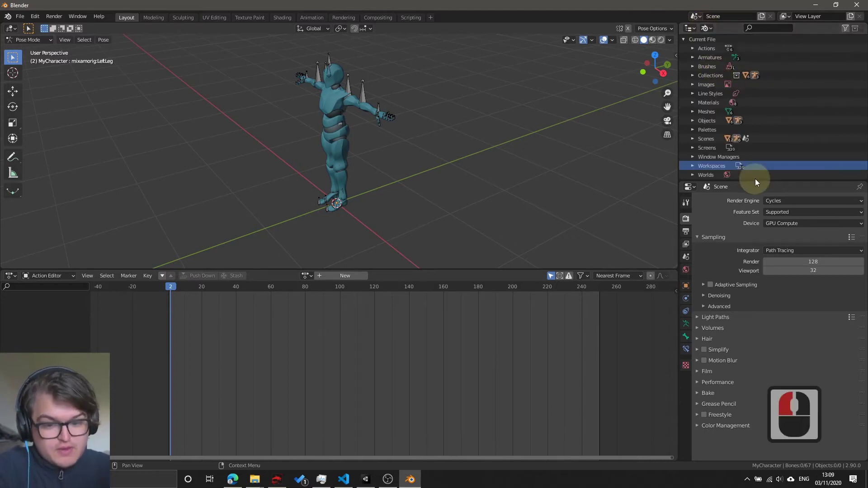
drag(760, 180, 758, 234)
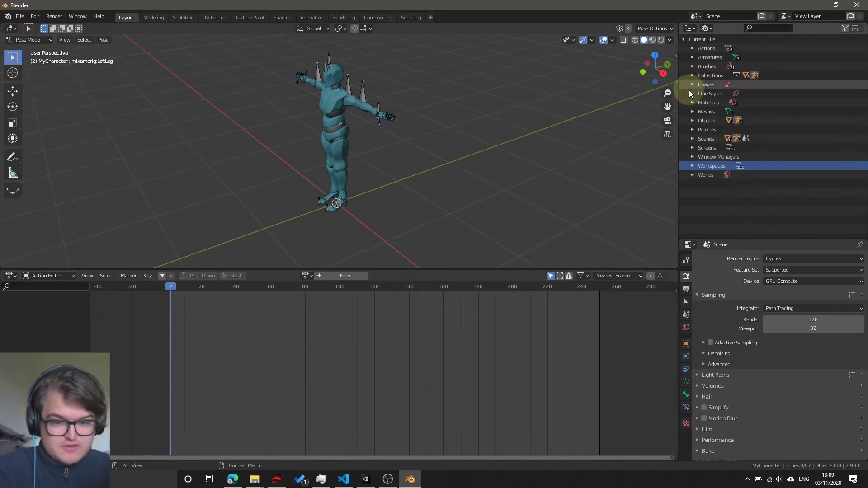
click(692, 47)
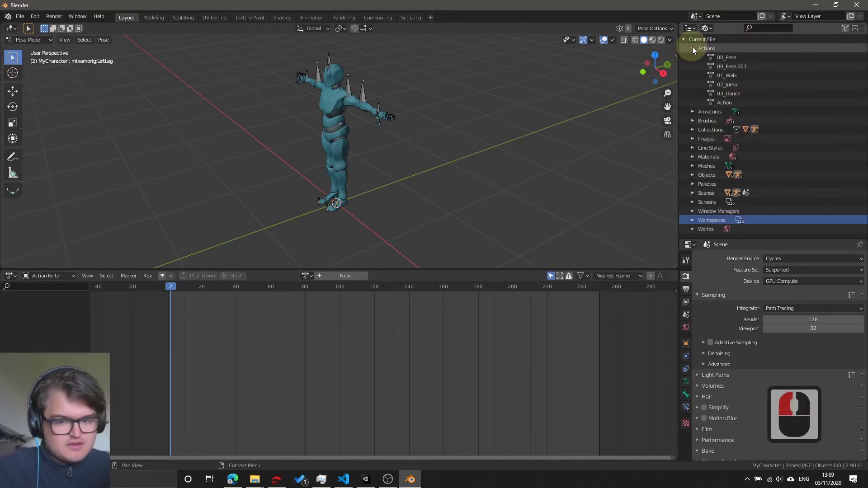
- Delete the 00_Pose.001 and Action entries from the Actions list
click(729, 66)
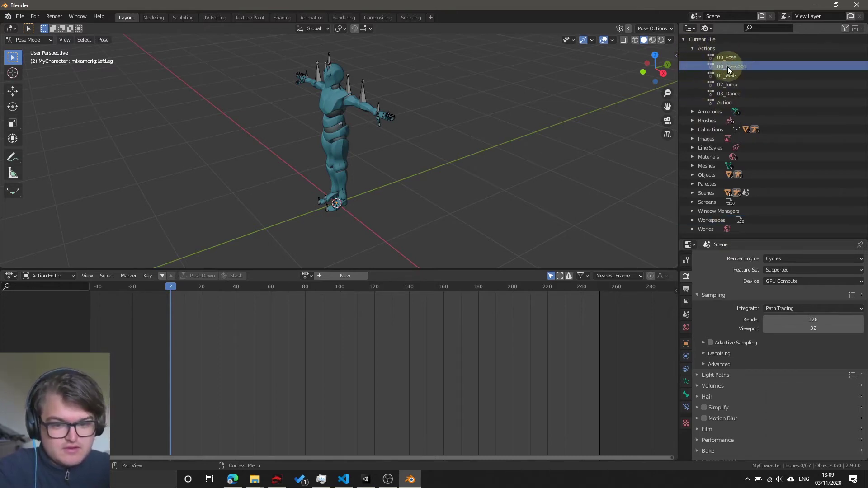
right_click(709, 66)
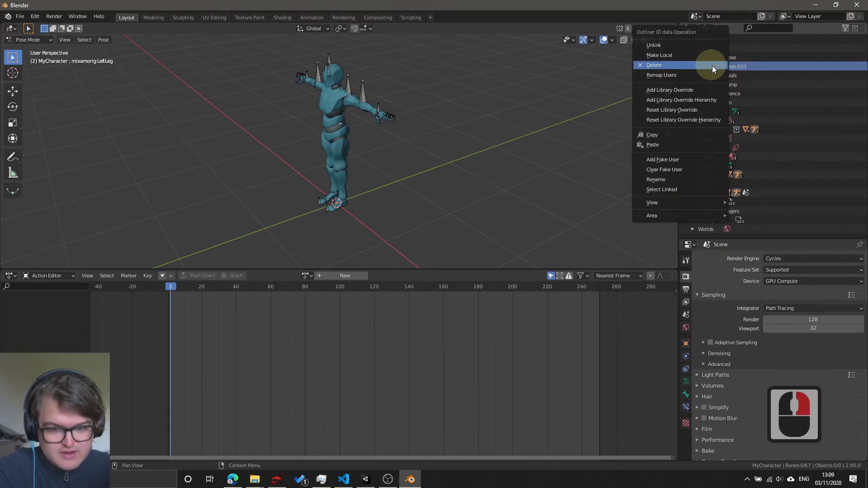
click(661, 64)
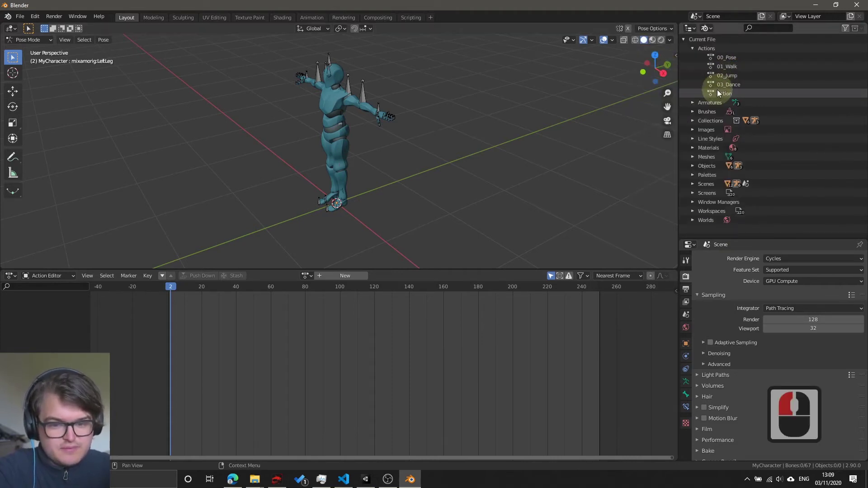
right_click(713, 93)
click(685, 93)
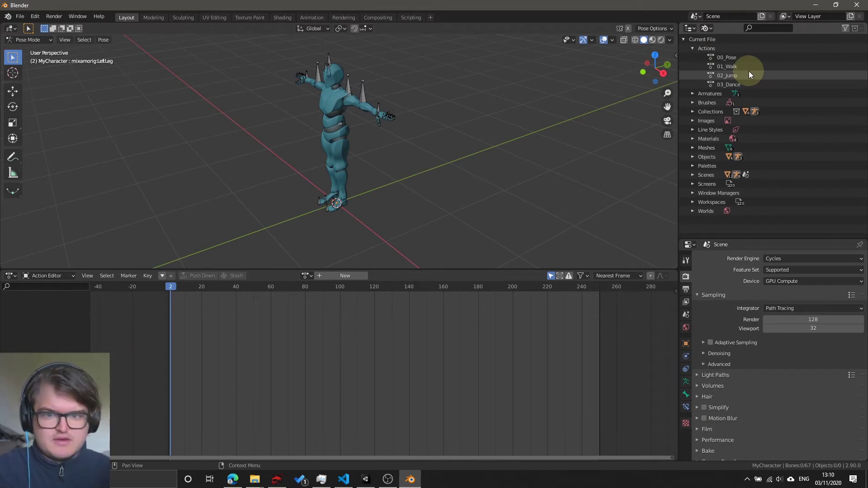
- Return the Outliner to View Layer and select MyCharacter with its whole hierarchy
click(707, 28)
click(716, 48)
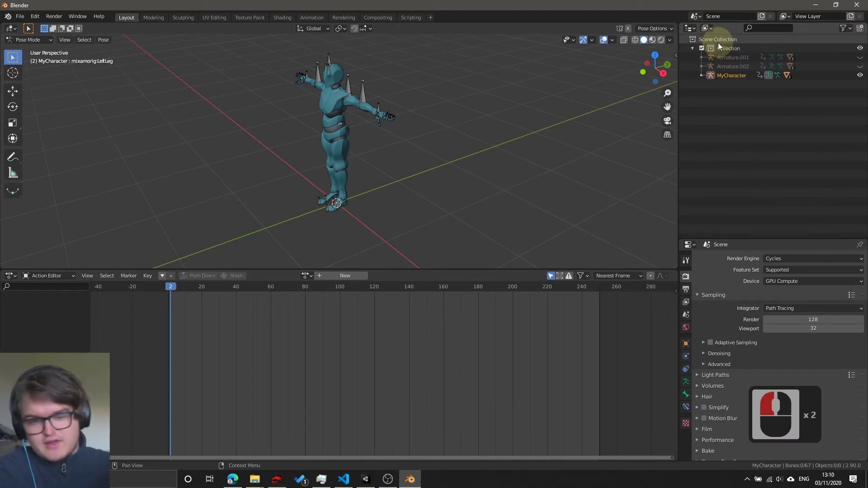
click(704, 75)
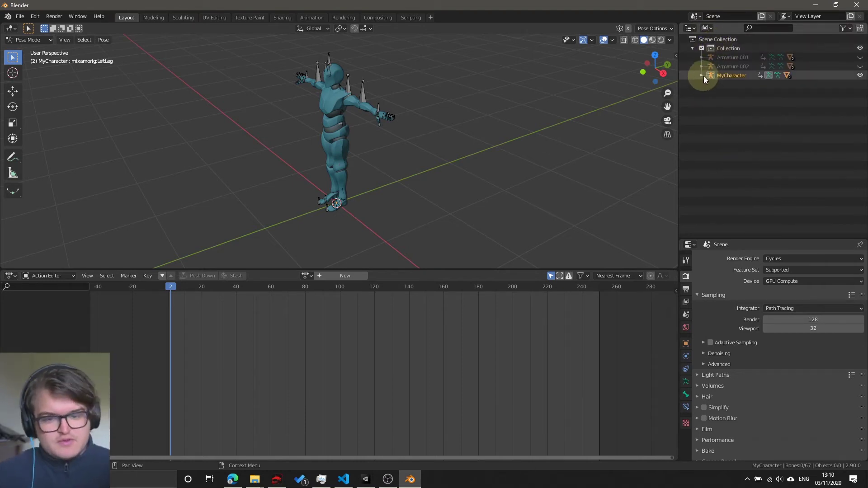
right_click(722, 74)
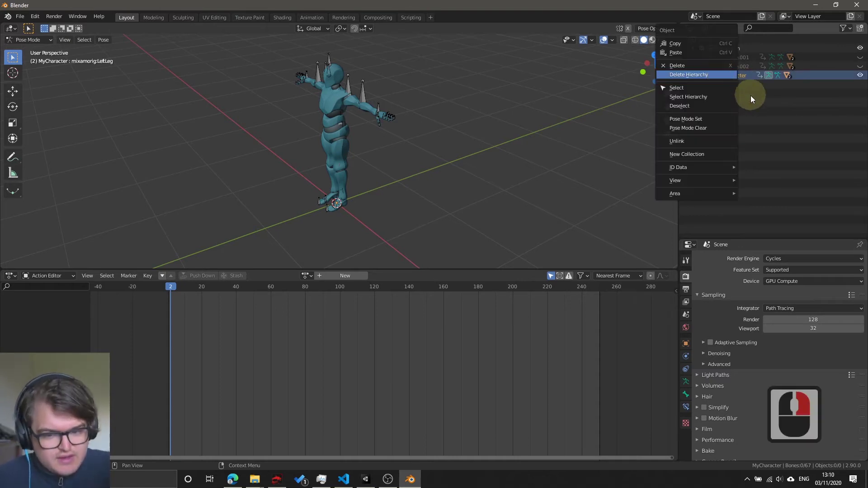
click(699, 96)
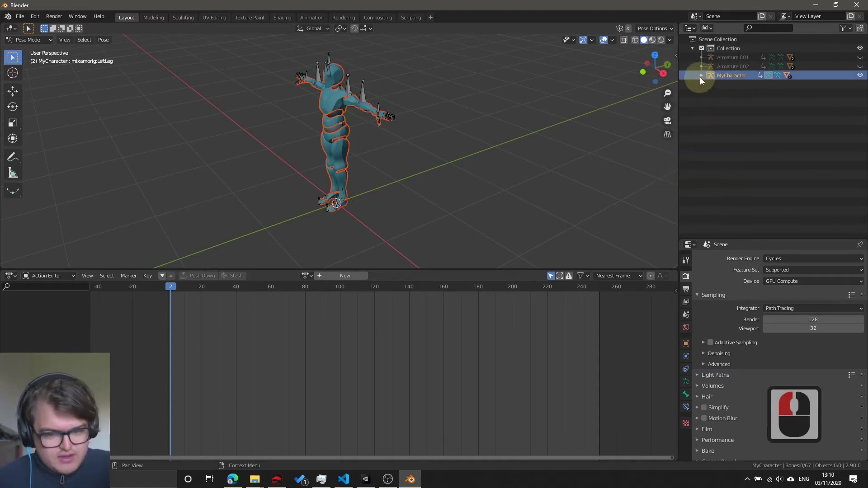
- Expand MyCharacter to check Alpha_Joints and Alpha_Surface, reselecting the full hierarchy
click(700, 75)
click(716, 74)
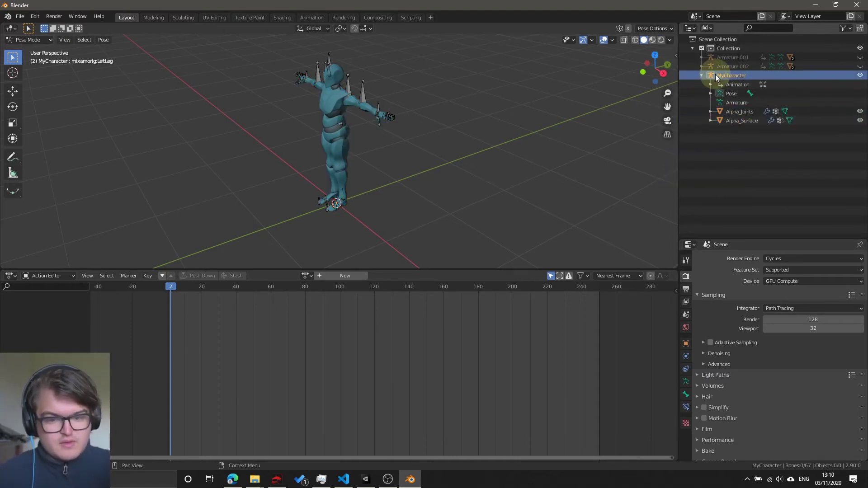
click(713, 76)
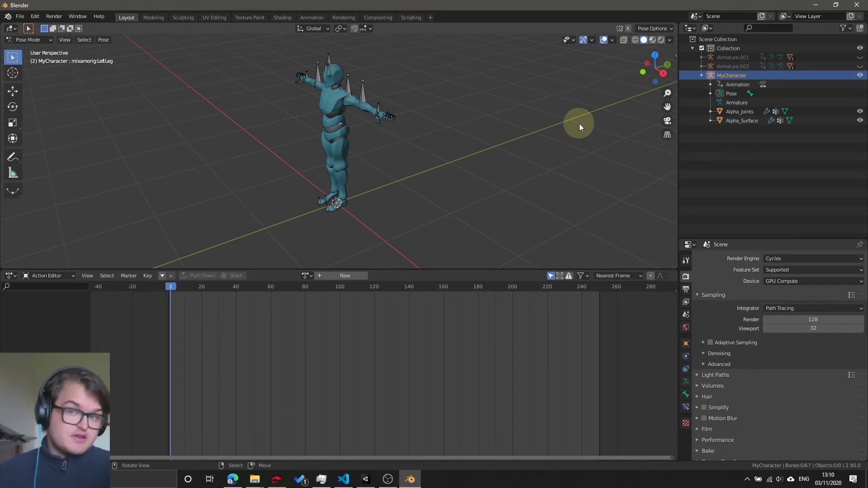
right_click(711, 73)
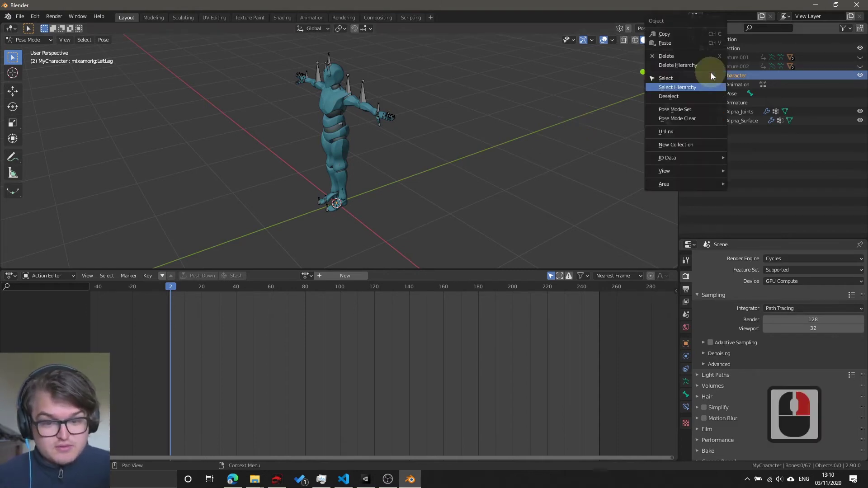
click(681, 87)
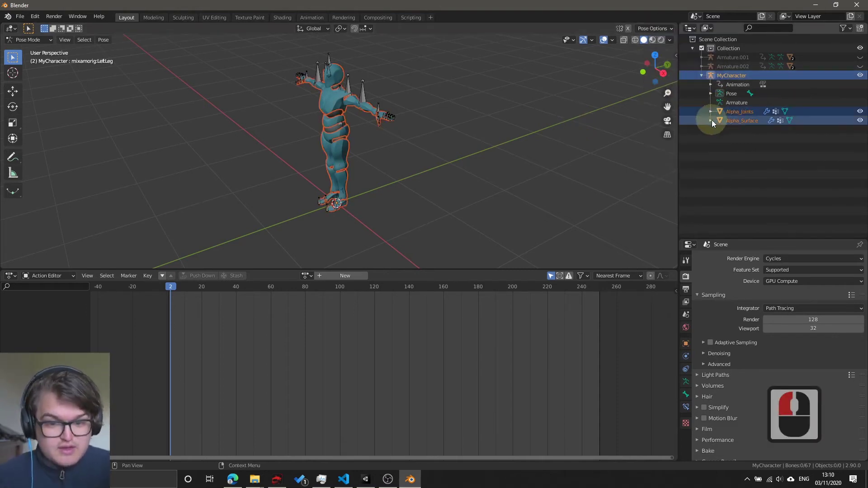
click(711, 120)
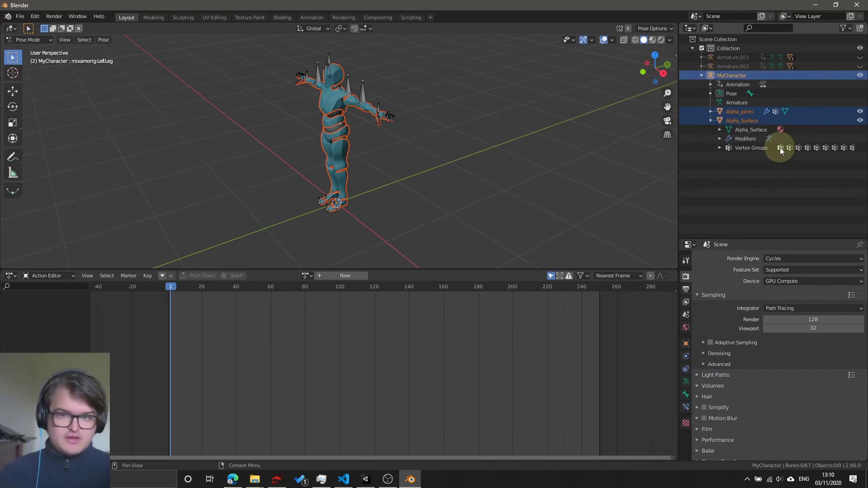
- Start an FBX export with Limit to Selected Objects enabled
click(20, 17)
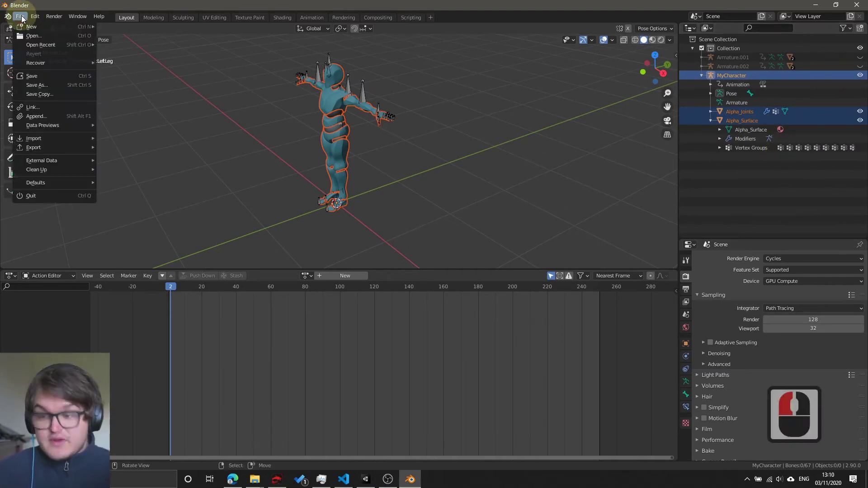
click(42, 146)
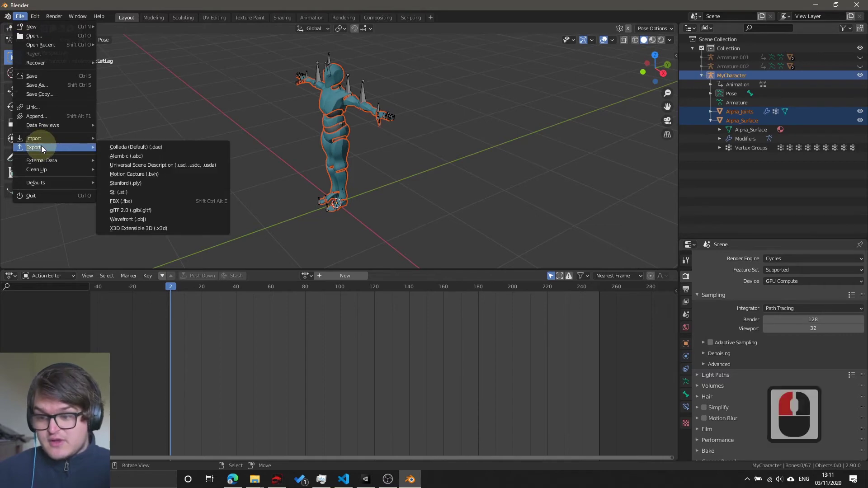
click(143, 200)
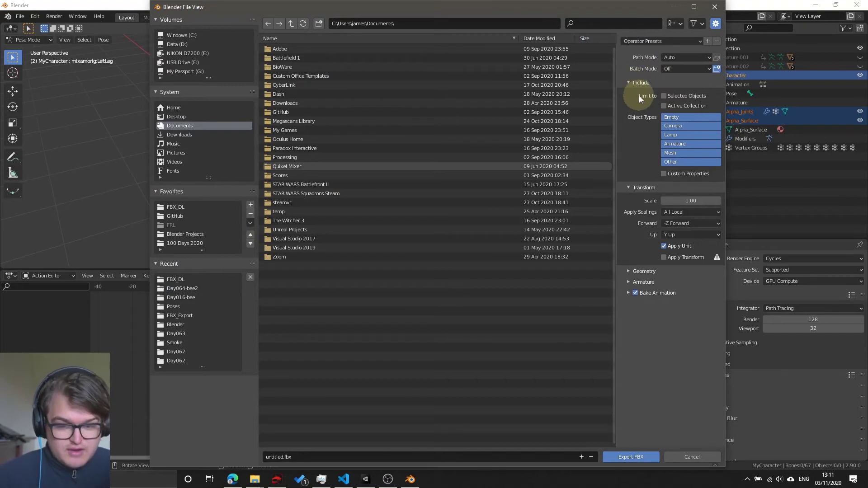
click(664, 96)
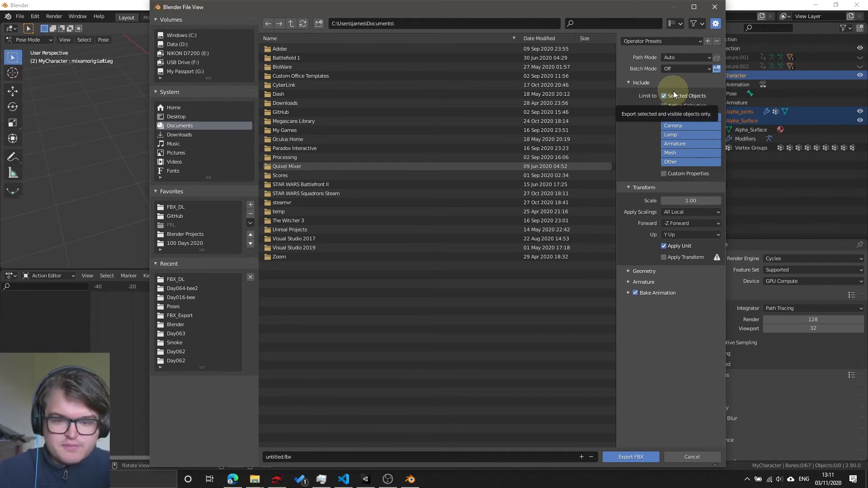
drag(650, 5, 560, 17)
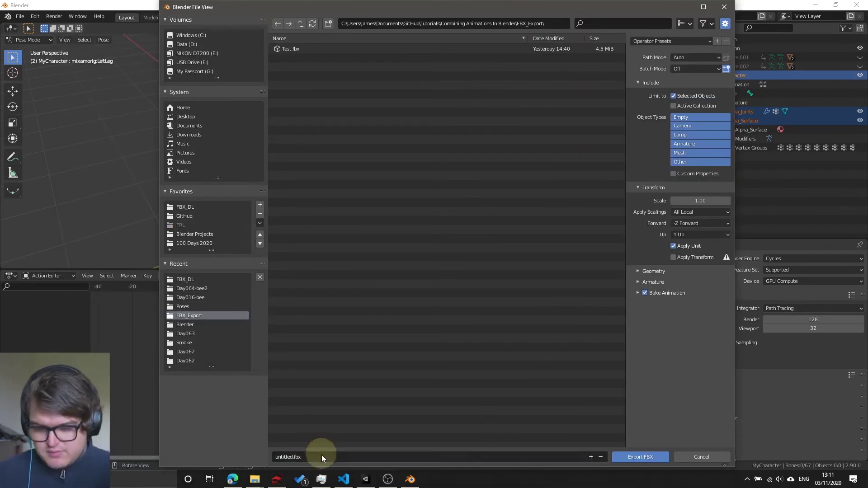
- Name the export file MyCharacter.fbx and confirm it
click(325, 455)
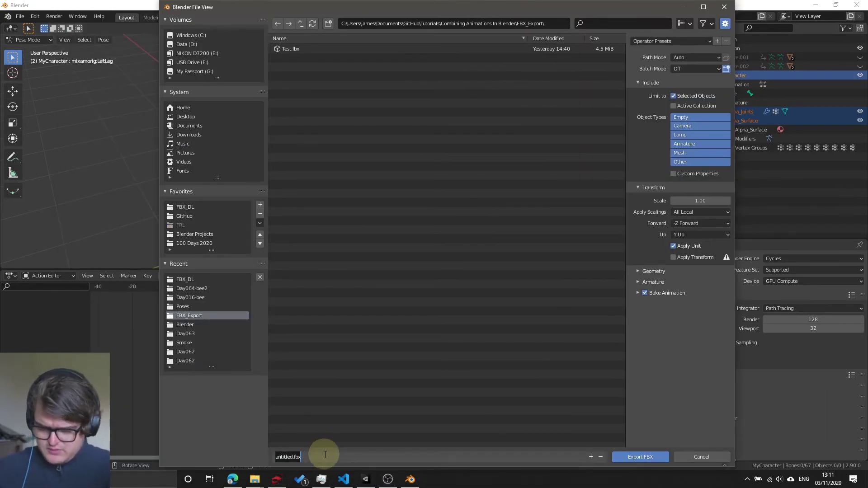
click(325, 455)
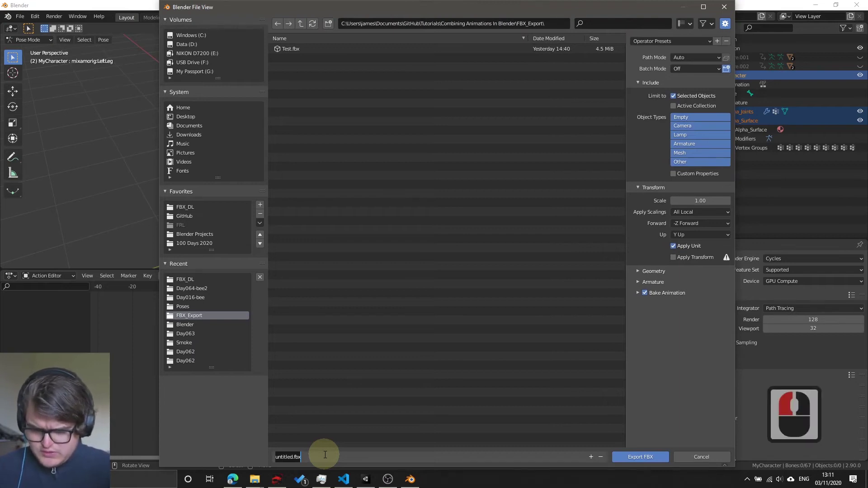
text(MyCharacter)
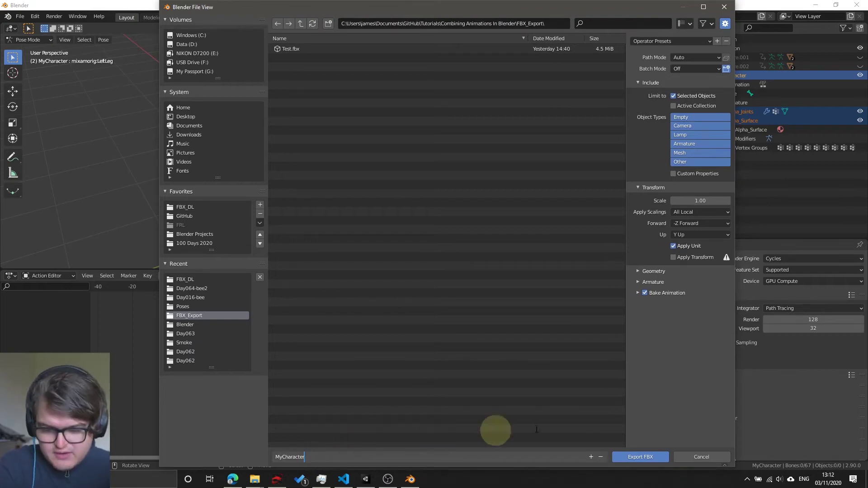
click(648, 455)
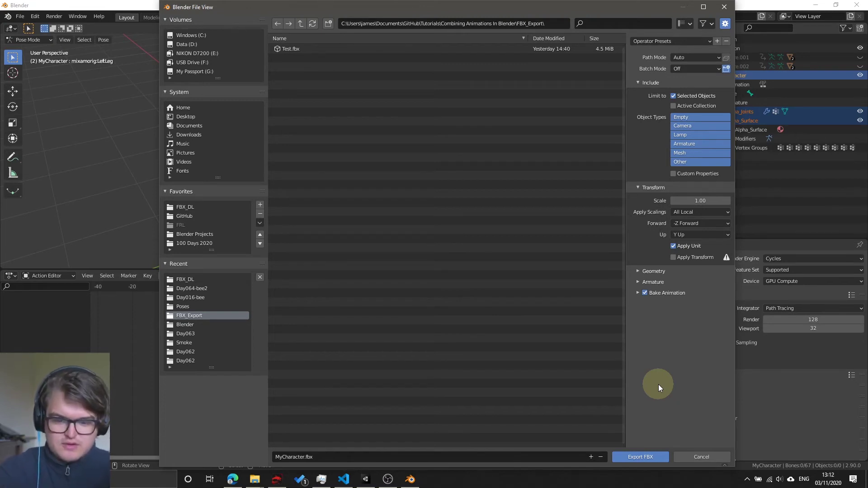
- Delete the three old MyCharacter assets from Project and Test_Prefab from the scene
key(alt+Tab)
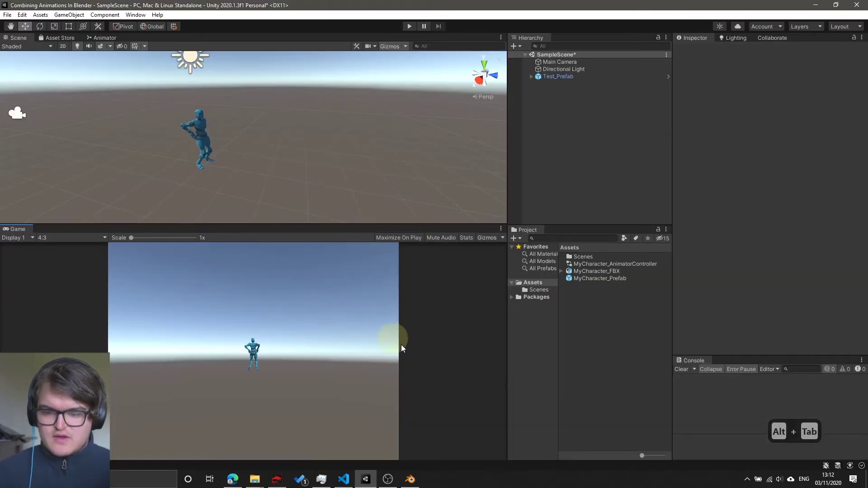
click(592, 266)
shift+click(588, 279)
key(Delete)
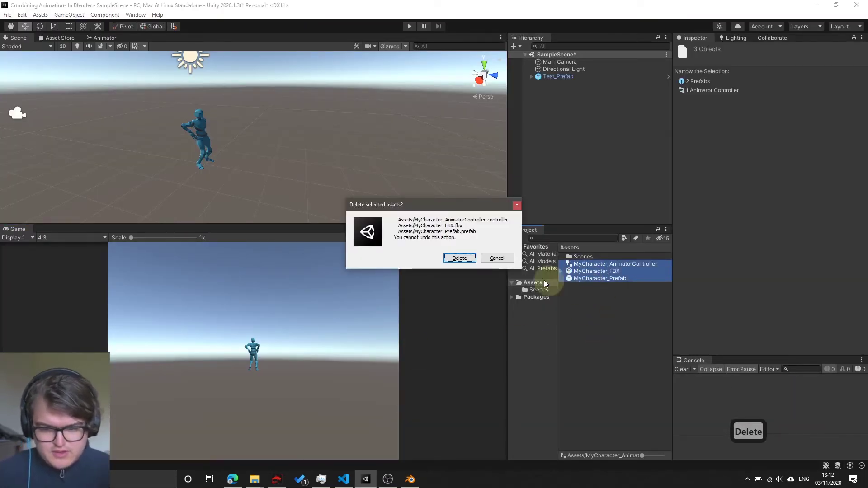
click(460, 257)
click(572, 77)
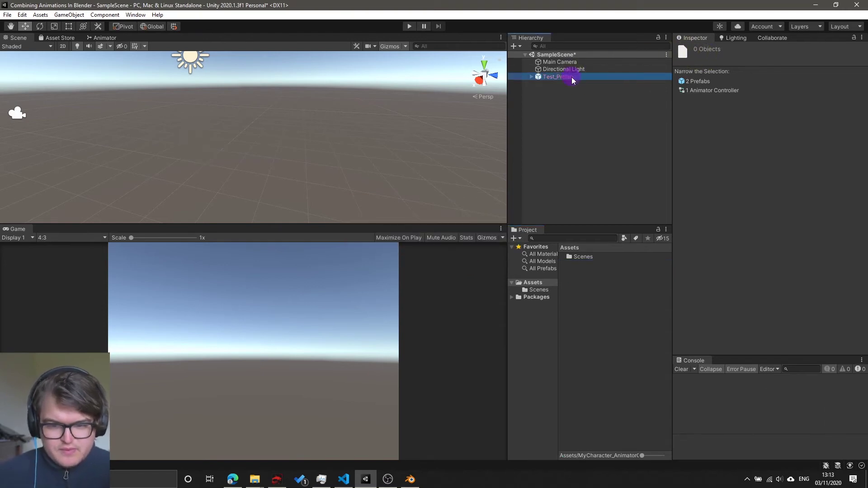
key(Delete)
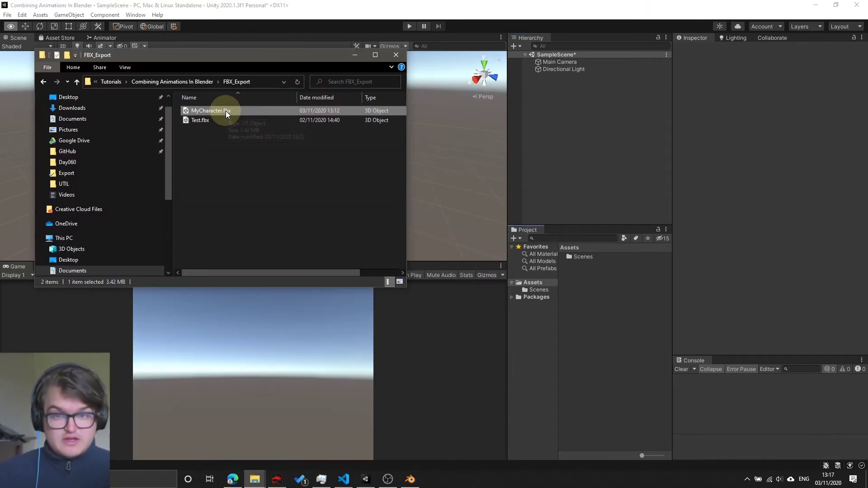
- Import the new MyCharacter.fbx, apply a Generic rig created from this model, and inspect MyCharacterAvatar
drag(225, 110, 603, 310)
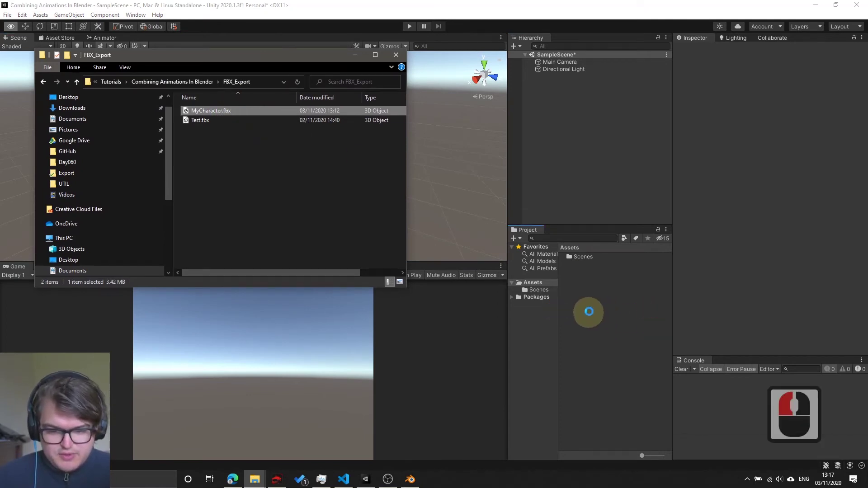
drag(589, 310, 598, 305)
click(588, 264)
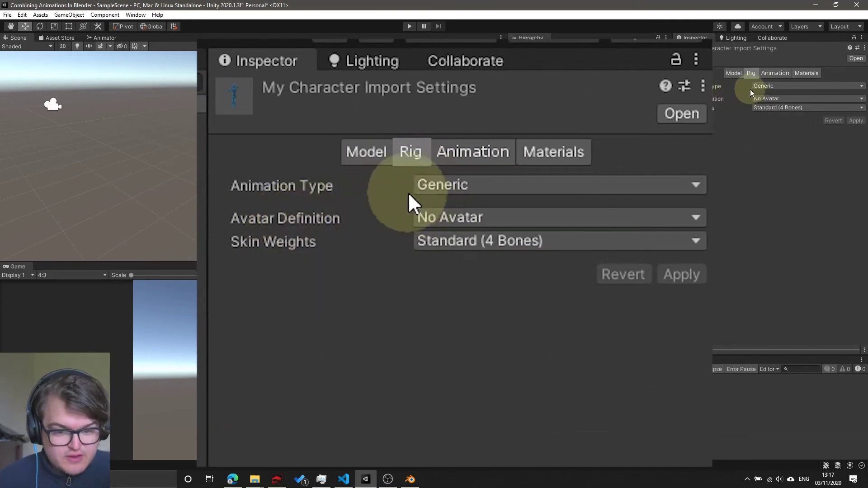
click(762, 100)
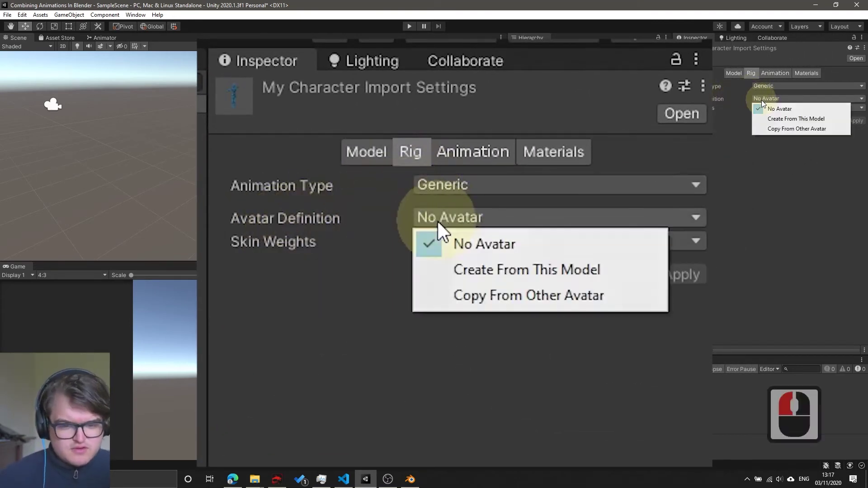
click(763, 108)
click(763, 99)
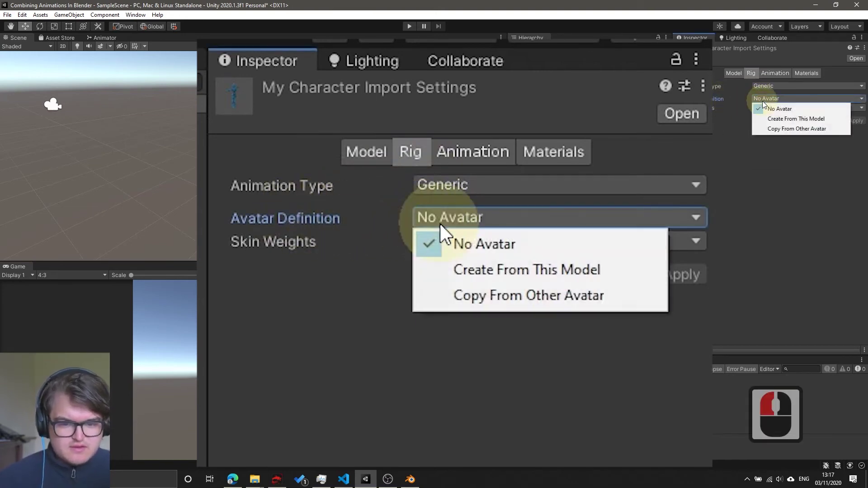
click(771, 117)
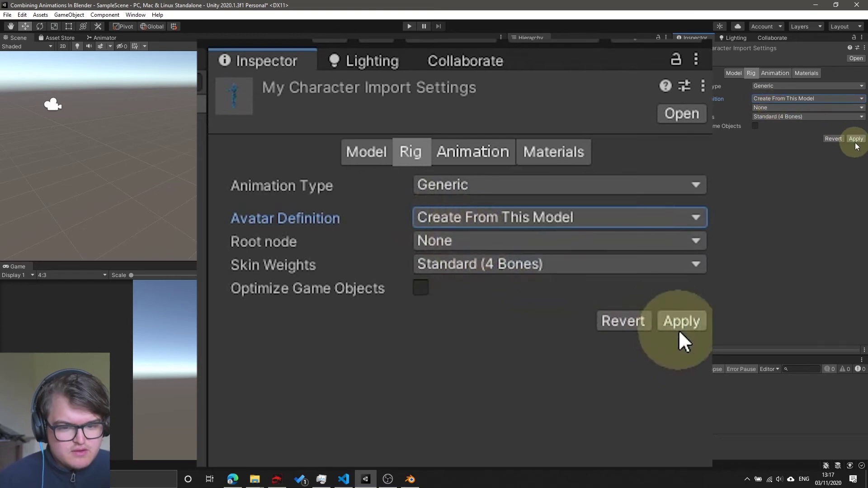
click(856, 138)
click(585, 352)
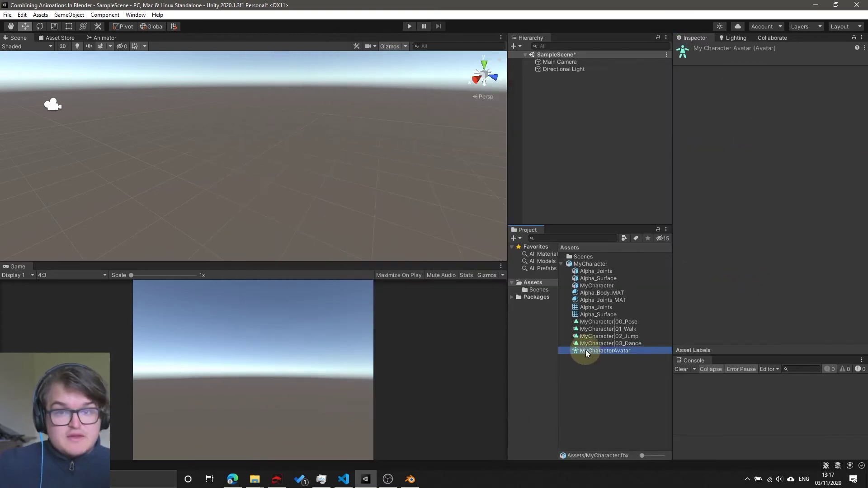
double_click(582, 352)
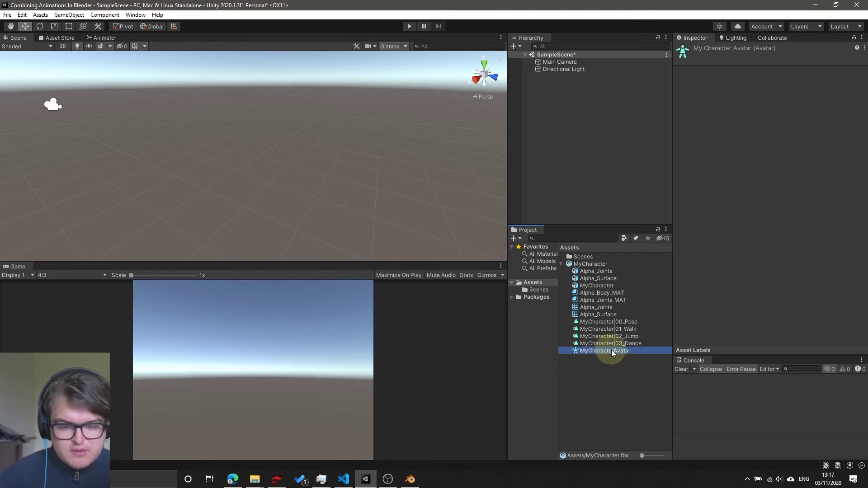
- Drag MyCharacter into the scene, then back into Assets as an original prefab
click(579, 265)
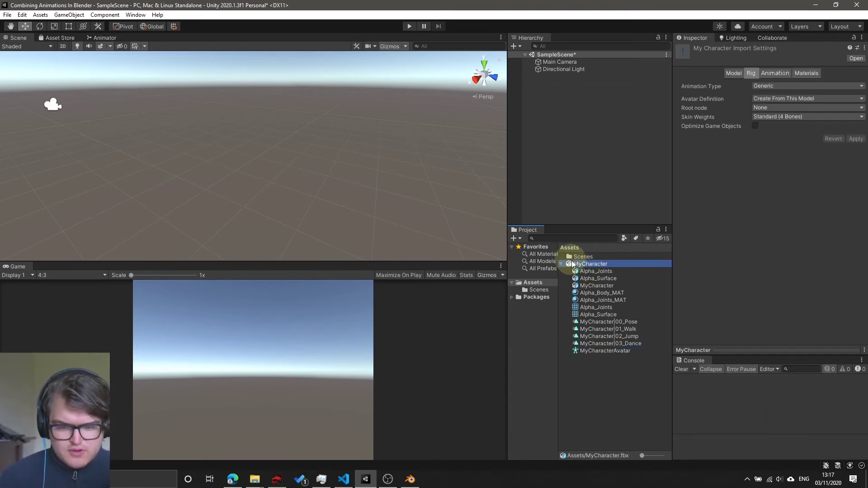
click(563, 264)
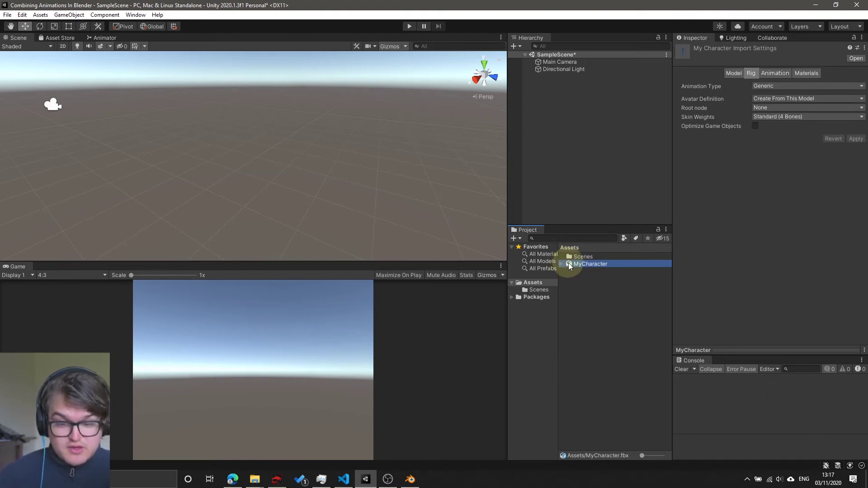
drag(570, 267, 584, 135)
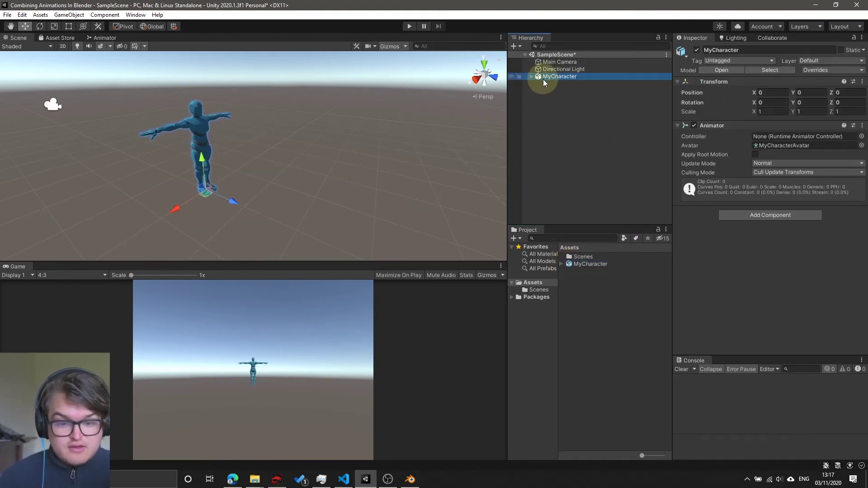
drag(544, 80, 511, 289)
click(416, 258)
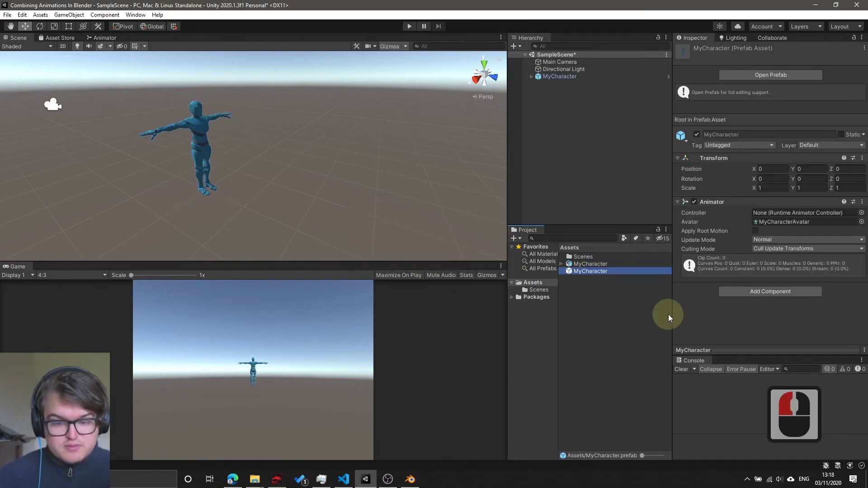
- Rename the new prefab to MyCharacter_Prefab
click(592, 270)
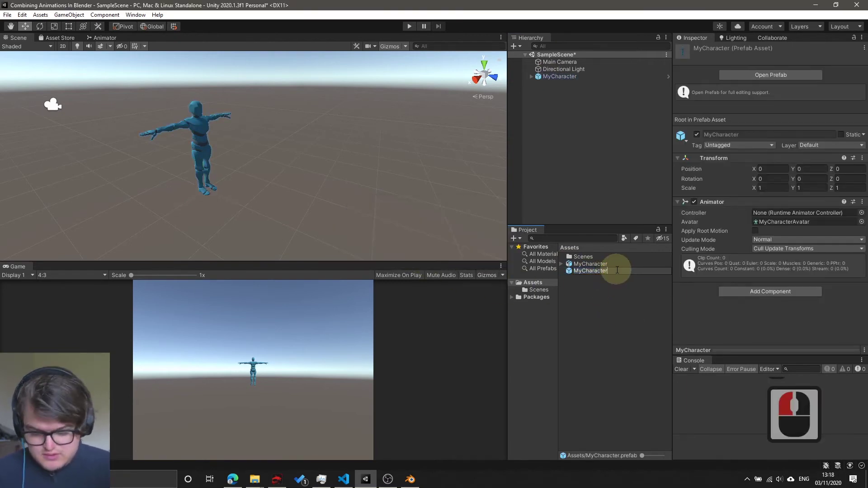
text(_Pre)
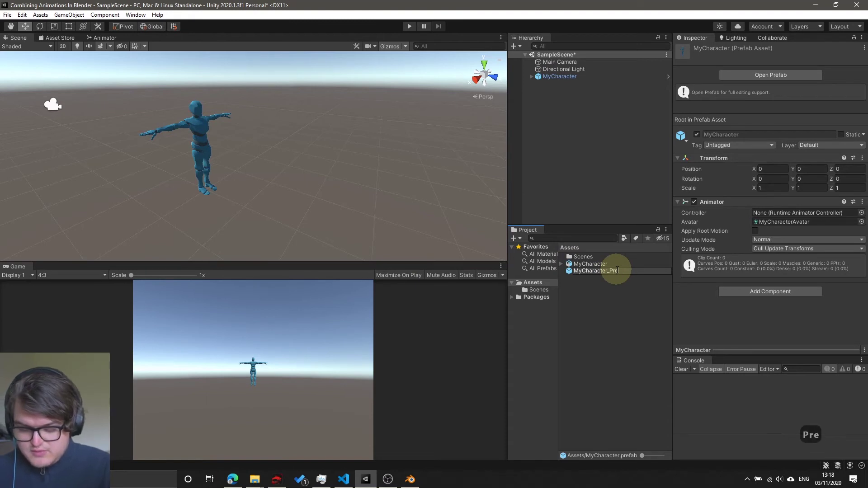
text(fab)
key(Return)
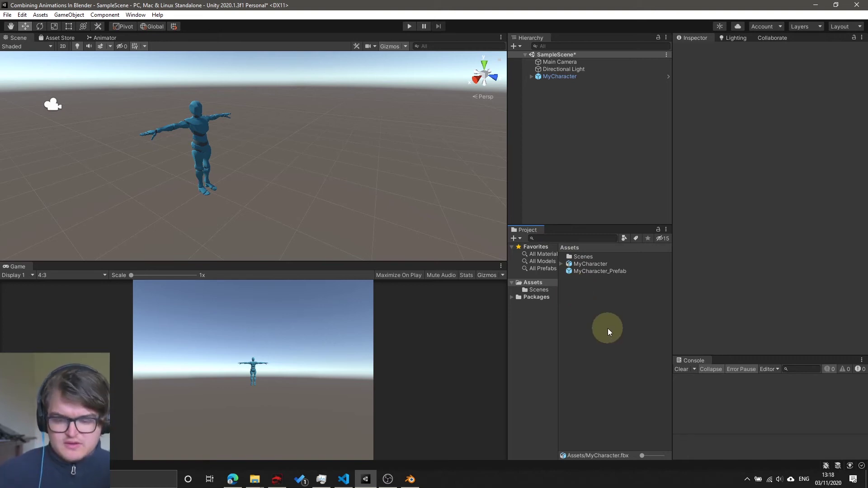
- Create an Animator Controller named MyCharacter_AnimController in Assets and open it in the Animator
right_click(573, 297)
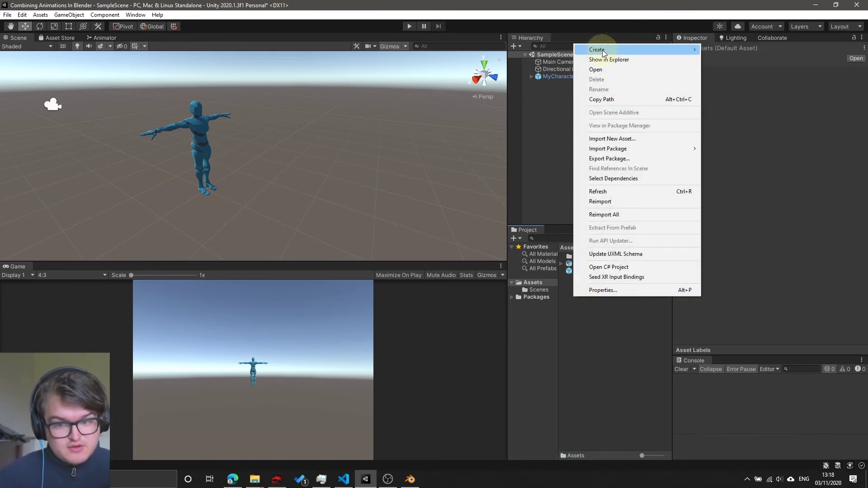
mouse_move(600, 50)
click(739, 268)
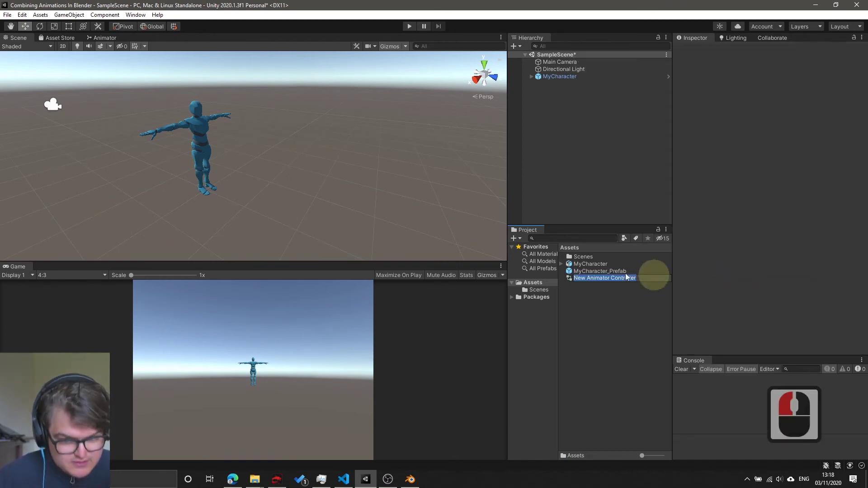
text(MyCharacter_AnimController)
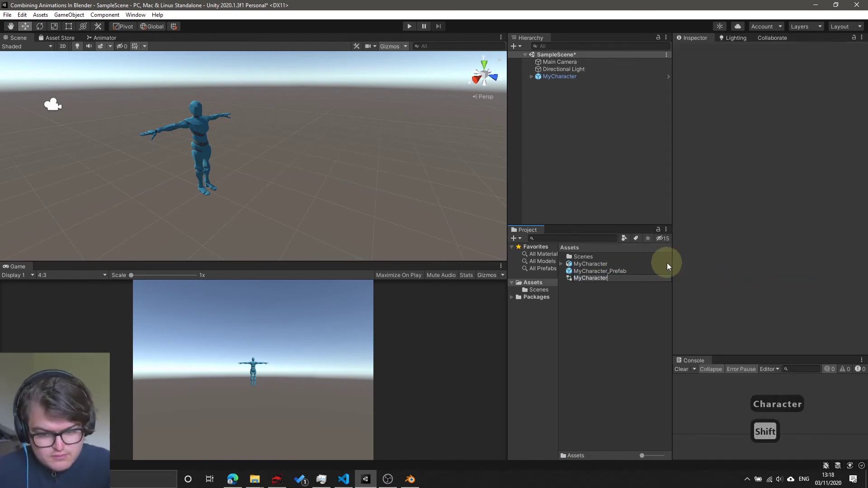
key(Return)
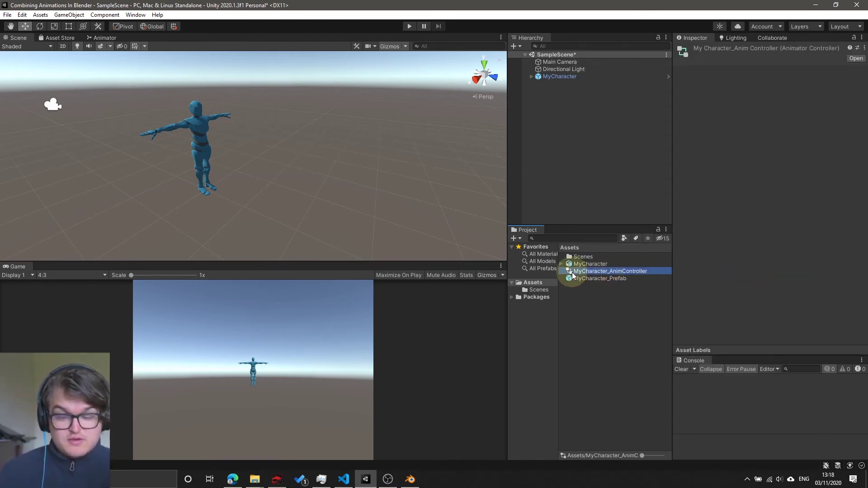
double_click(572, 272)
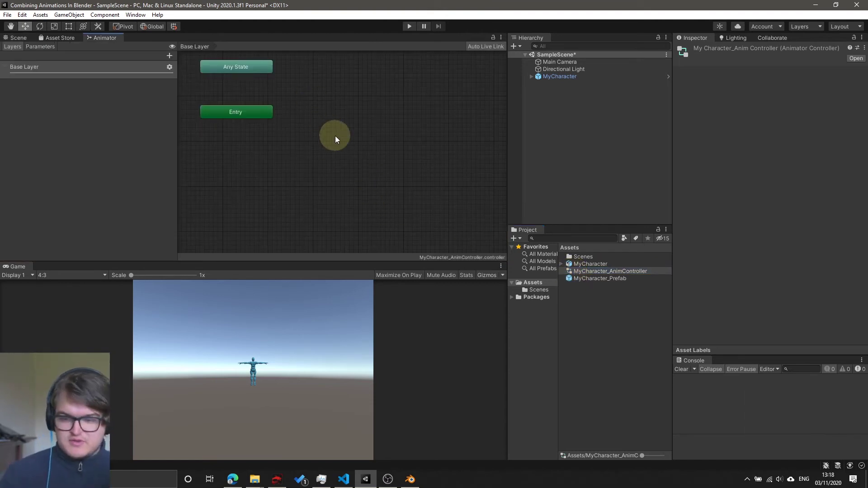
- Add the MyCharacter|01_Walk clip as the default state and MyCharacter|02_Jump as a second state
click(562, 264)
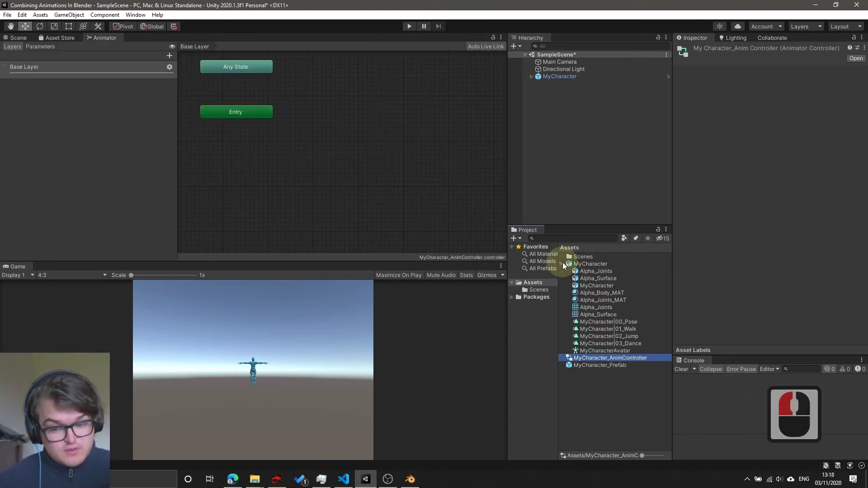
drag(634, 327, 353, 147)
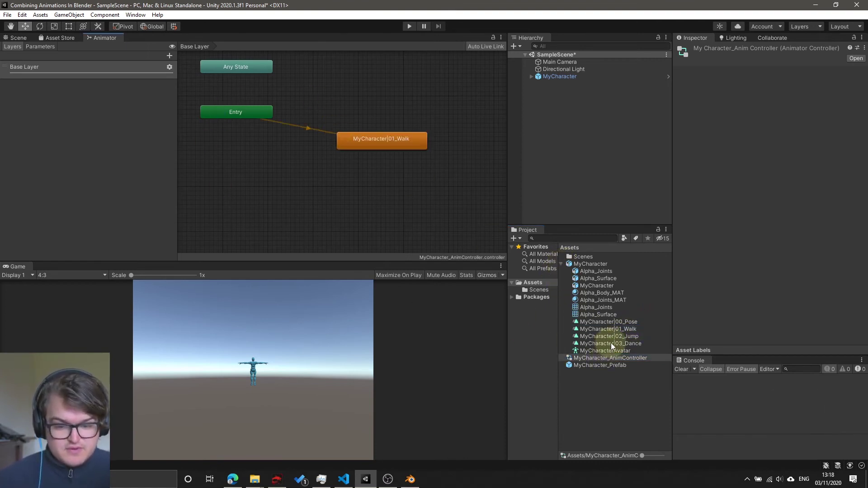
drag(619, 335, 491, 199)
- Arrange the states side by side, link Walk to Jump with a transition, and return to the Scene view
click(385, 148)
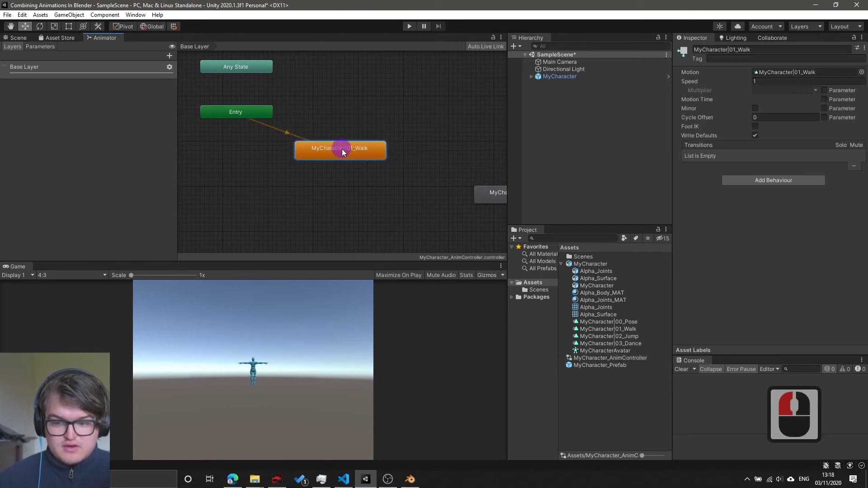
click(391, 134)
drag(389, 141, 277, 155)
right_click(277, 155)
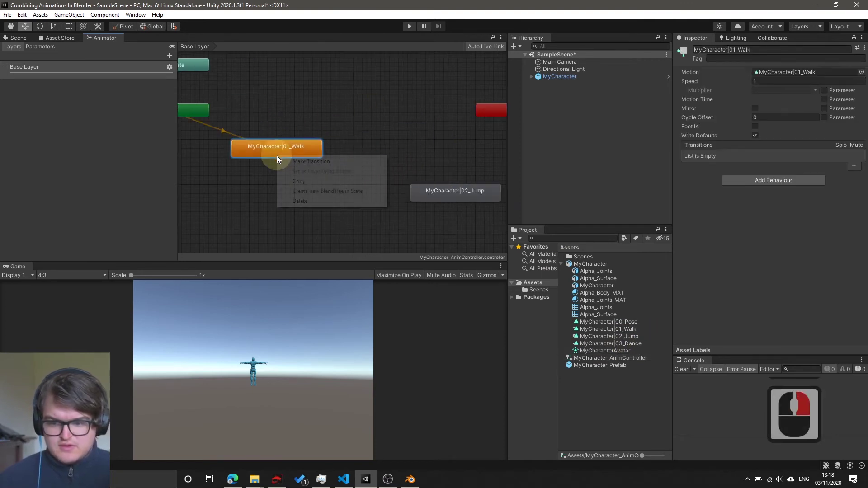
click(328, 162)
click(439, 191)
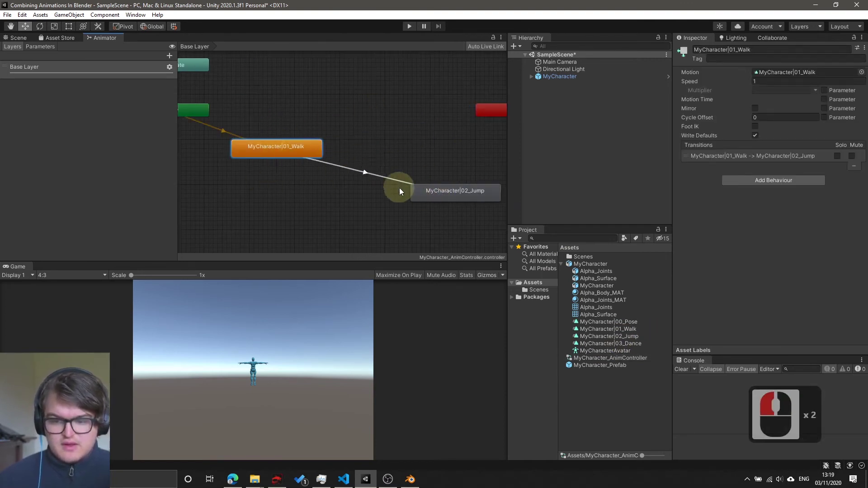
drag(424, 190, 382, 159)
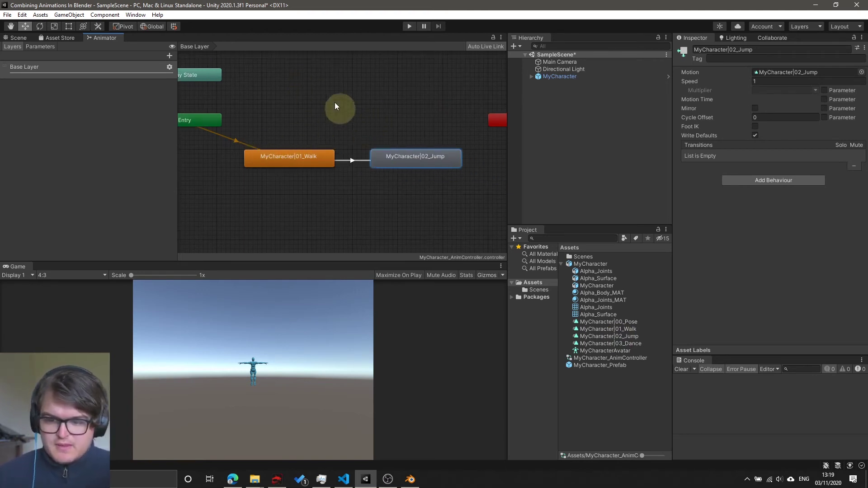
click(19, 37)
- Drop MyCharacter_AnimController into MyCharacter's Animator Controller slot and play the scene to watch it animate
click(409, 26)
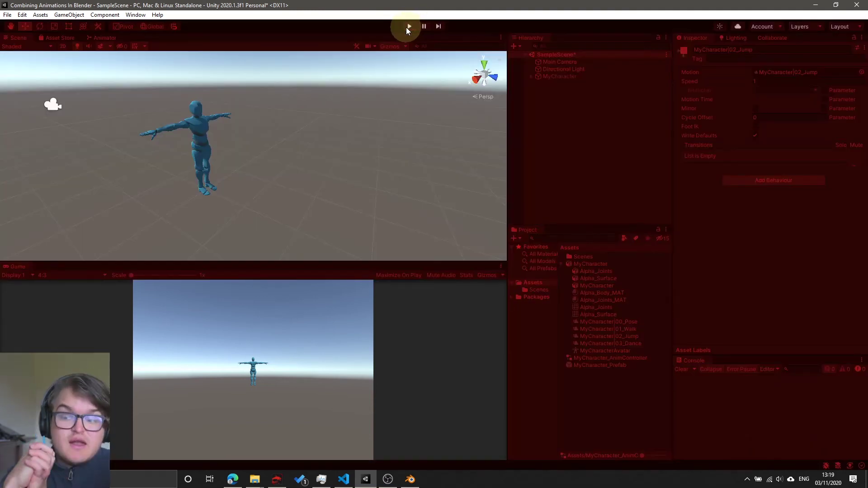
click(407, 28)
click(555, 75)
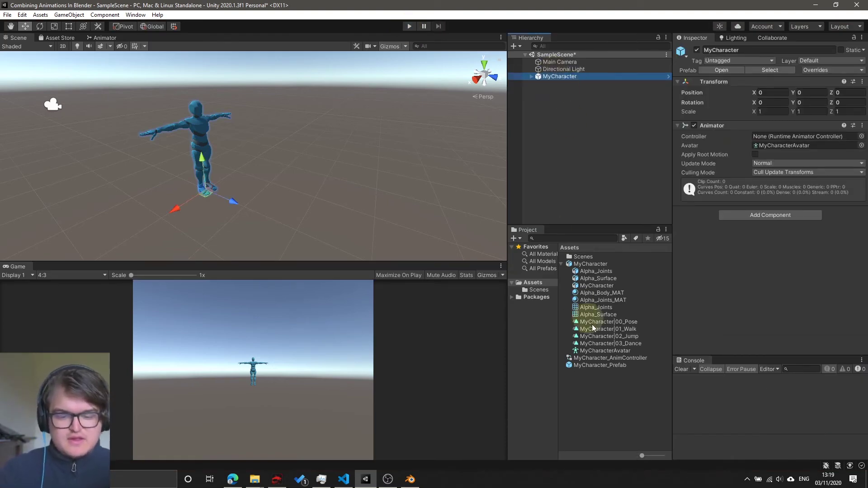
click(562, 264)
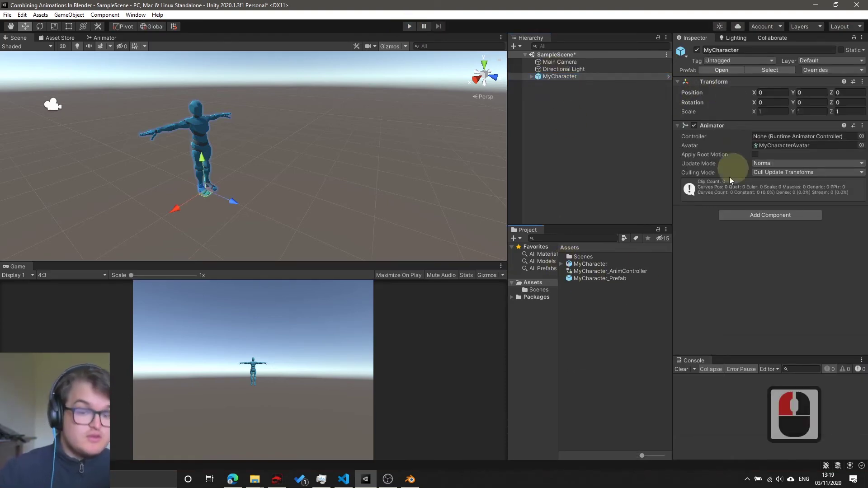
click(576, 272)
drag(575, 273, 786, 135)
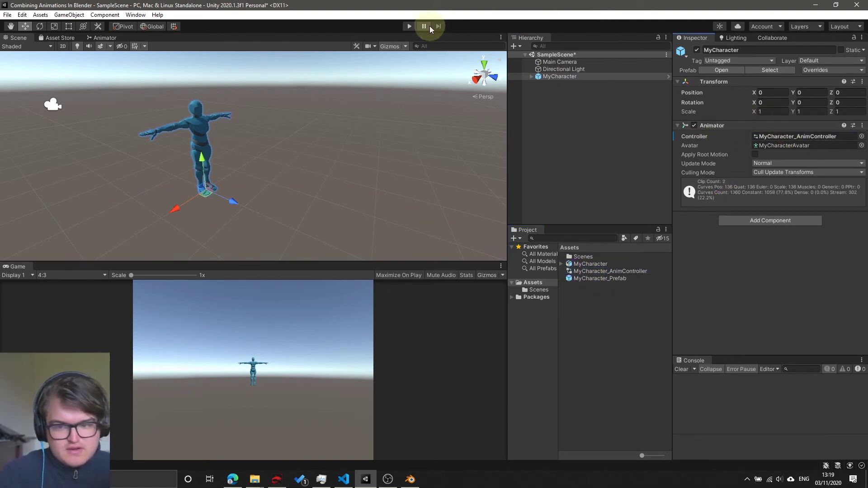
click(412, 25)
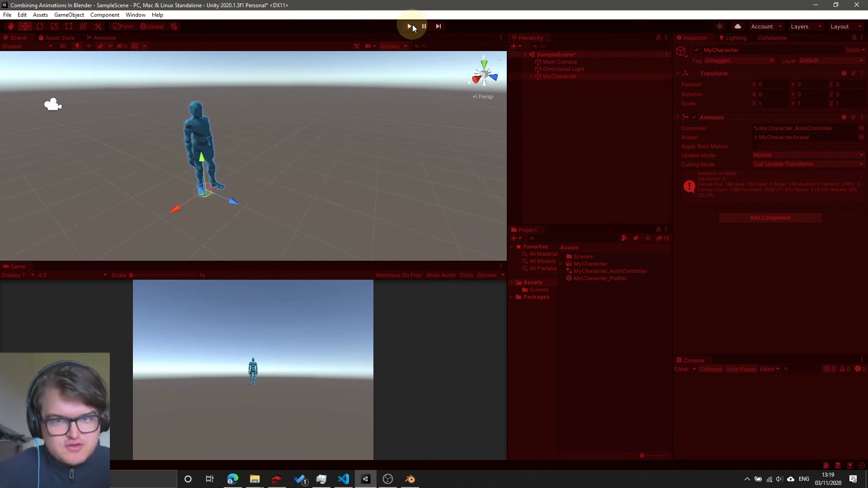
- Exit Play mode and orbit the Scene view around the T-posed character
click(411, 26)
alt+drag(226, 120, 305, 104)
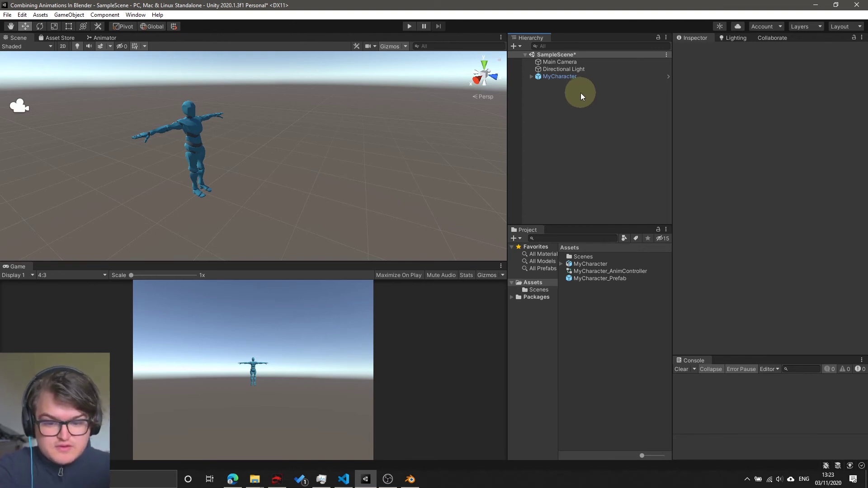
- Set MyCharacter's Rig Root node to mixamorig:Hips, apply it, and reselect MyCharacter in the Hierarchy
click(599, 265)
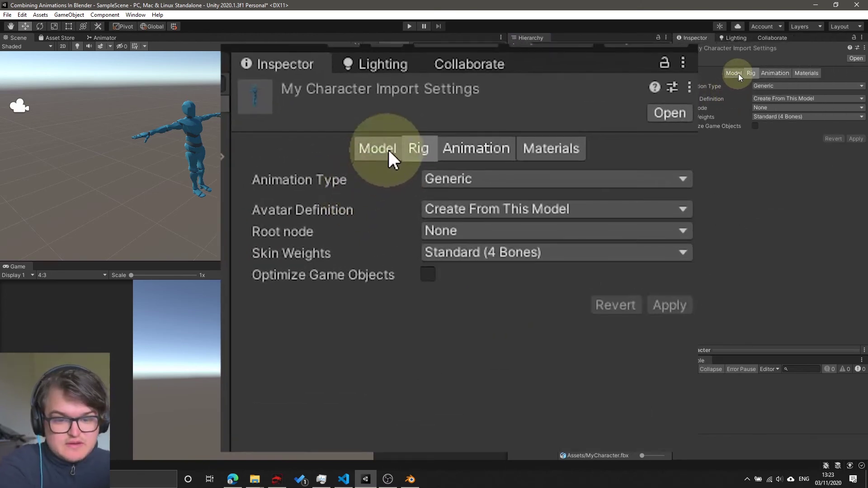
click(737, 73)
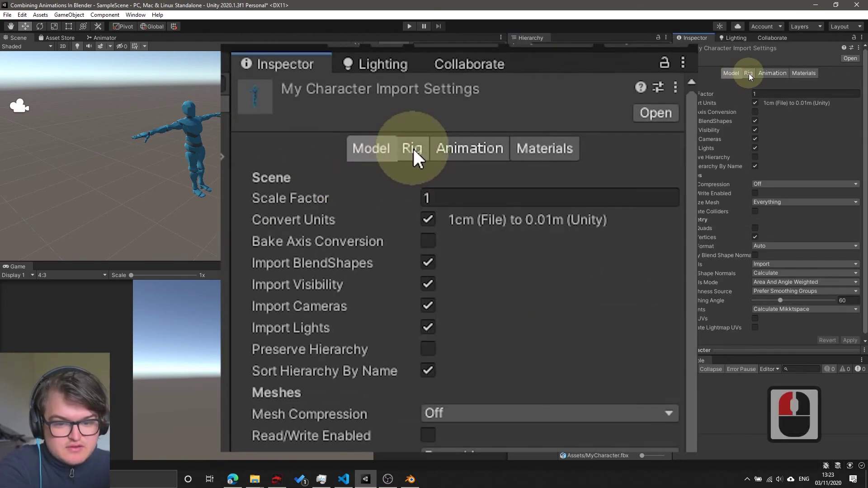
click(750, 74)
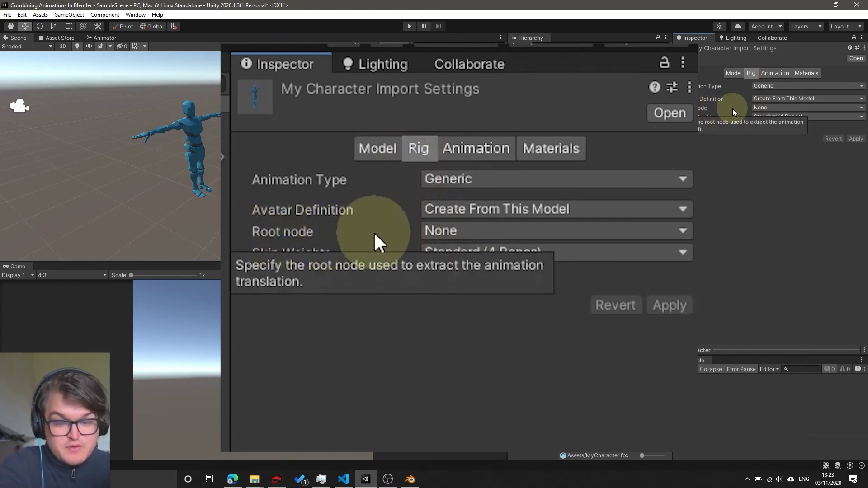
click(778, 113)
mouse_move(783, 159)
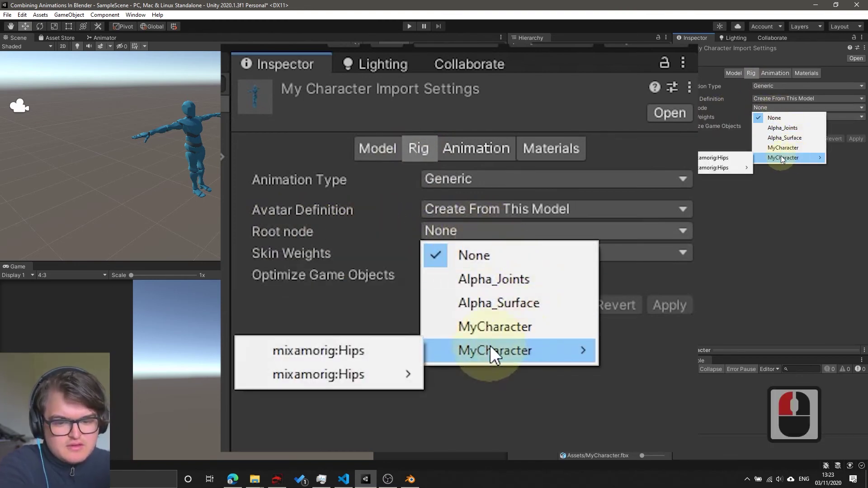
click(737, 118)
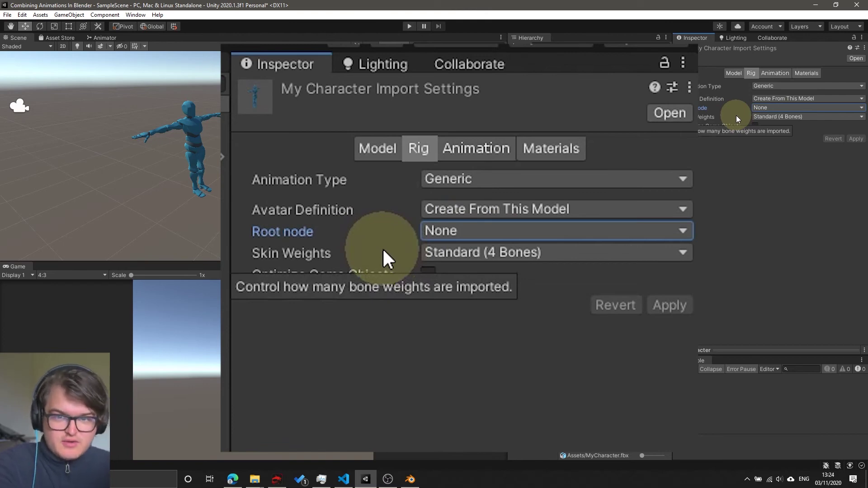
click(759, 107)
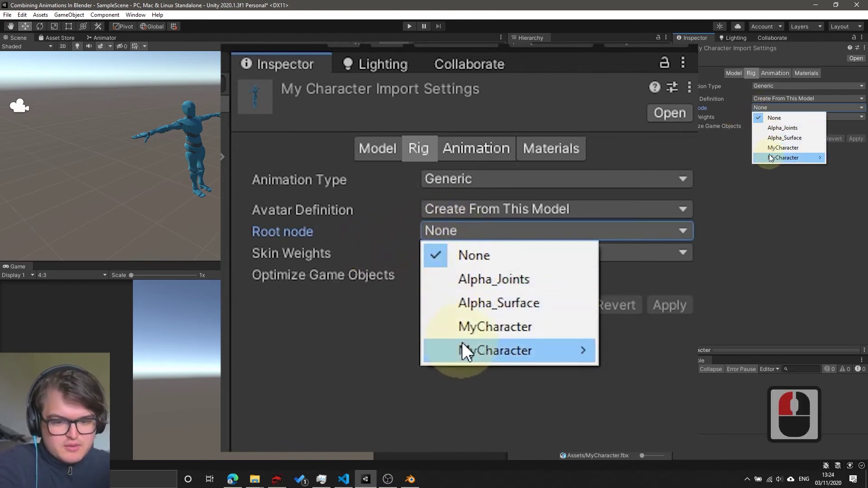
mouse_move(772, 160)
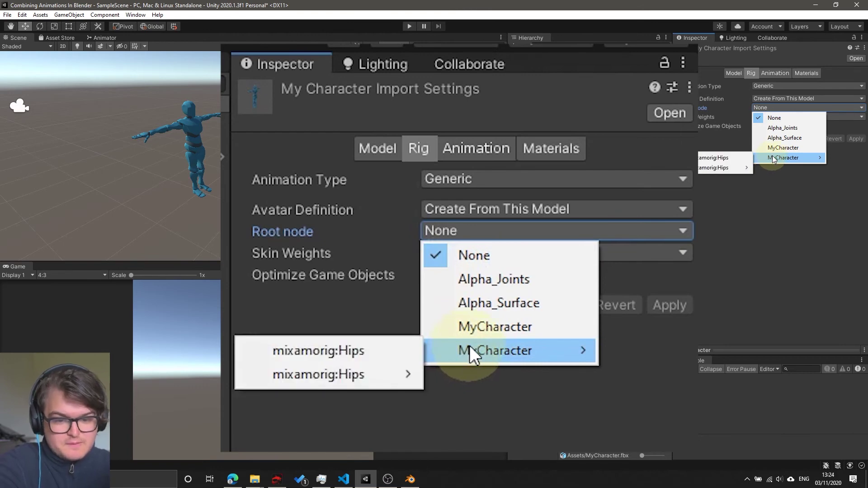
click(714, 157)
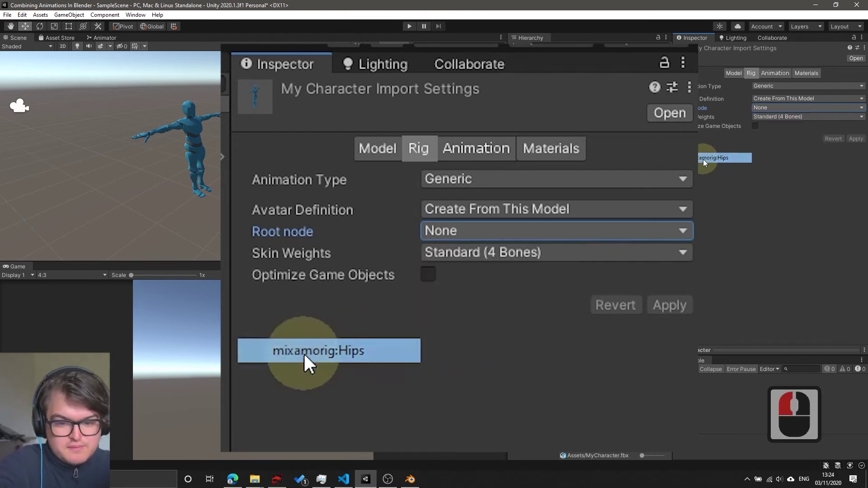
click(856, 139)
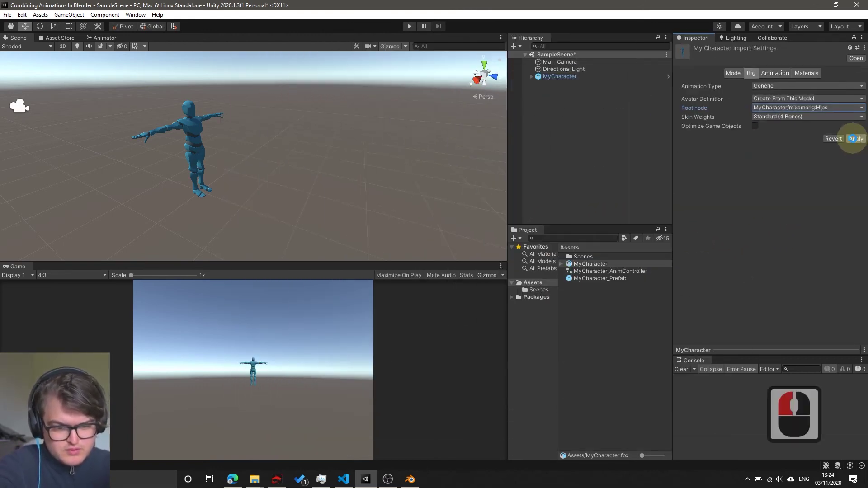
click(566, 76)
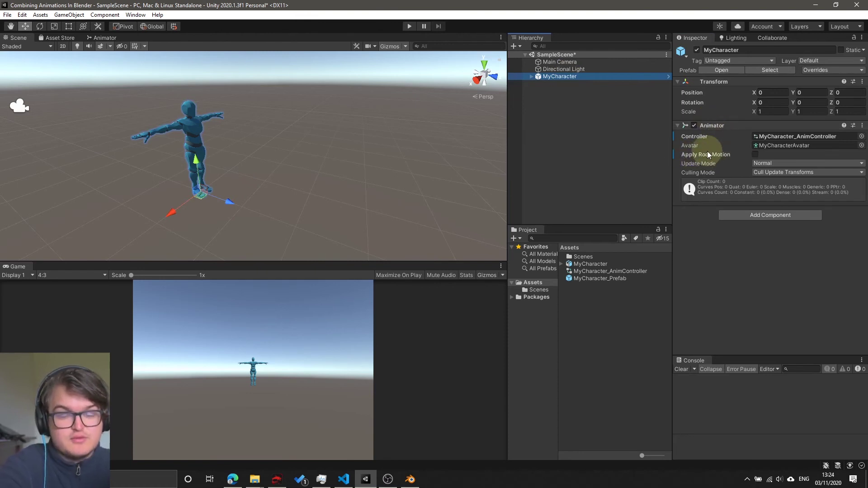
- Run the scene once more to test the animations, then stop it
click(410, 27)
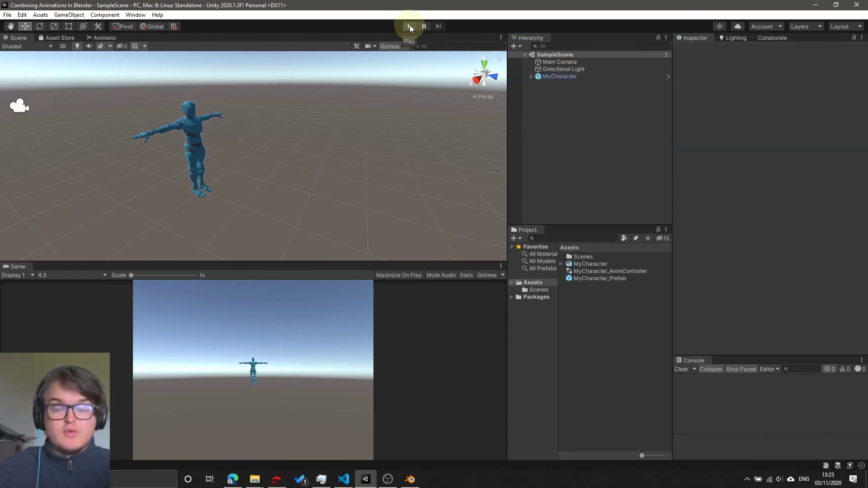
click(410, 26)
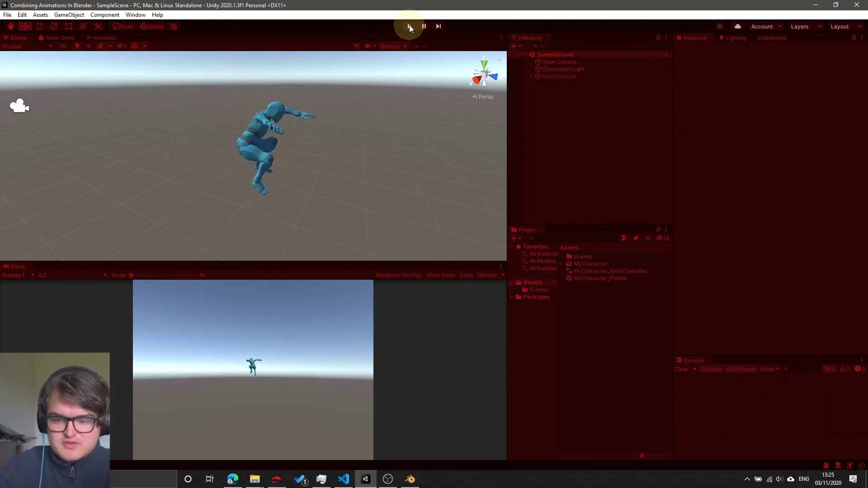
click(410, 28)
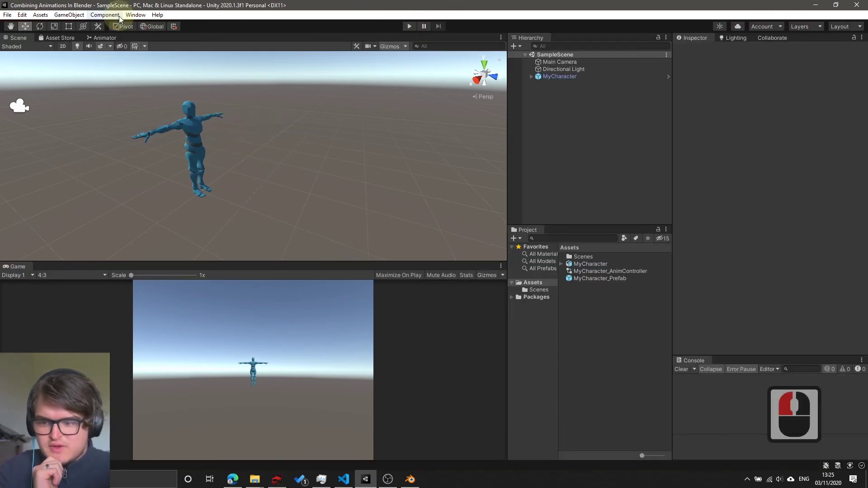
- In the Animator graph, add a transition from 02_Jump back to 01_Walk
click(111, 37)
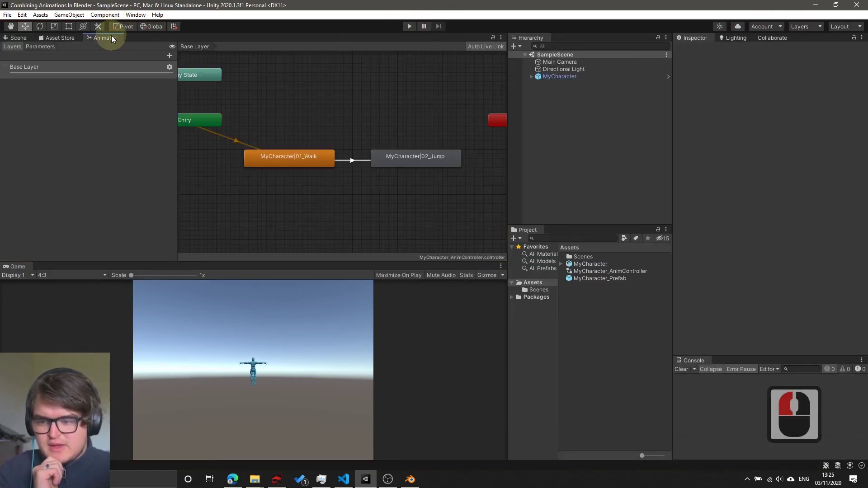
right_click(388, 155)
click(418, 160)
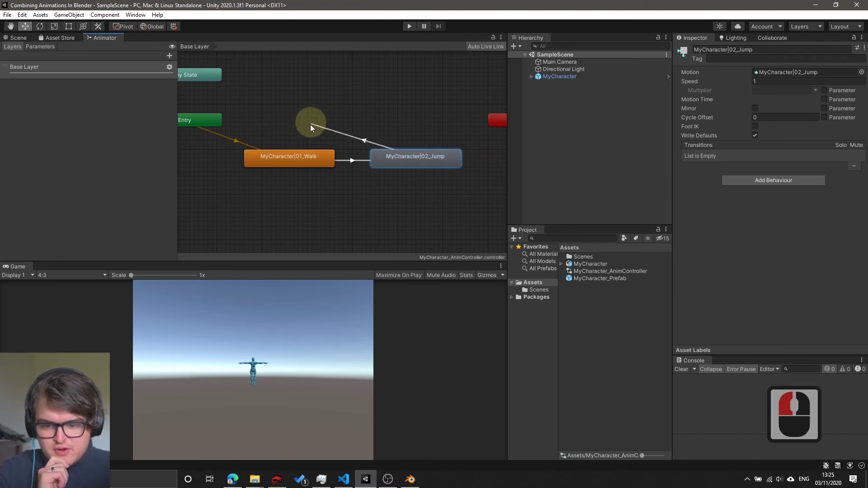
click(299, 157)
- Play the scene and follow the character looping between walk and jump in the Scene view
click(411, 26)
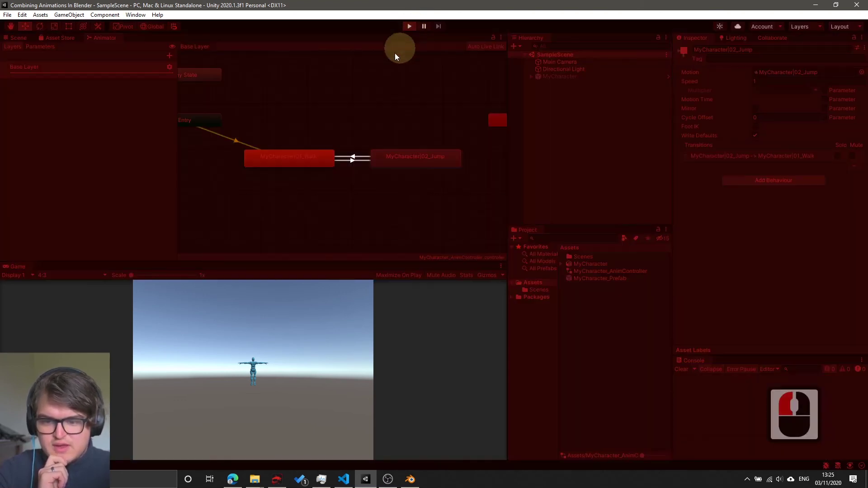
click(25, 40)
scroll(194, 74, up, 2)
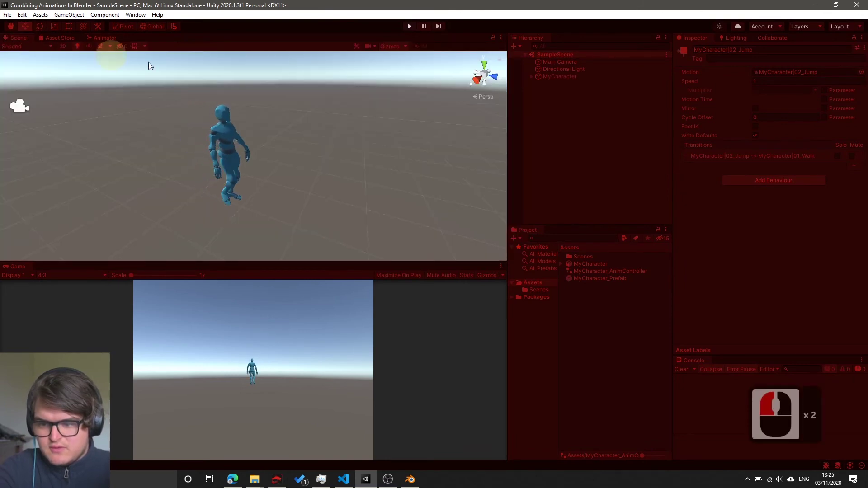
alt+drag(262, 162, 281, 161)
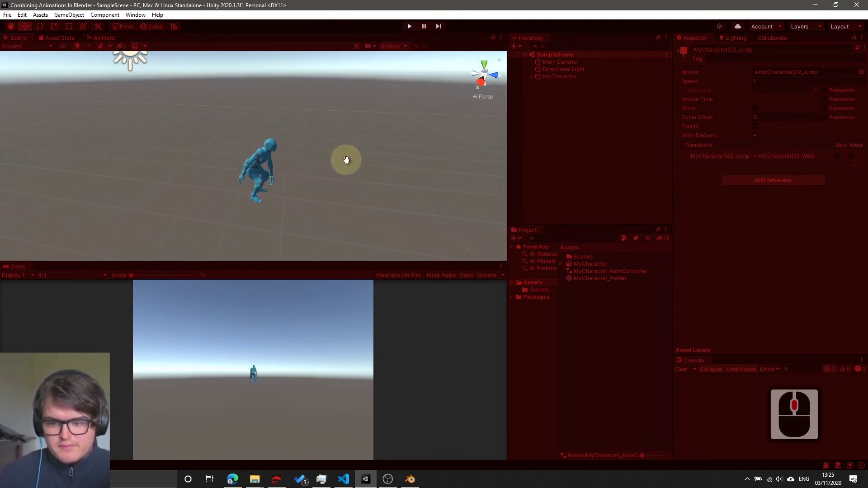
middle_drag(346, 160, 317, 159)
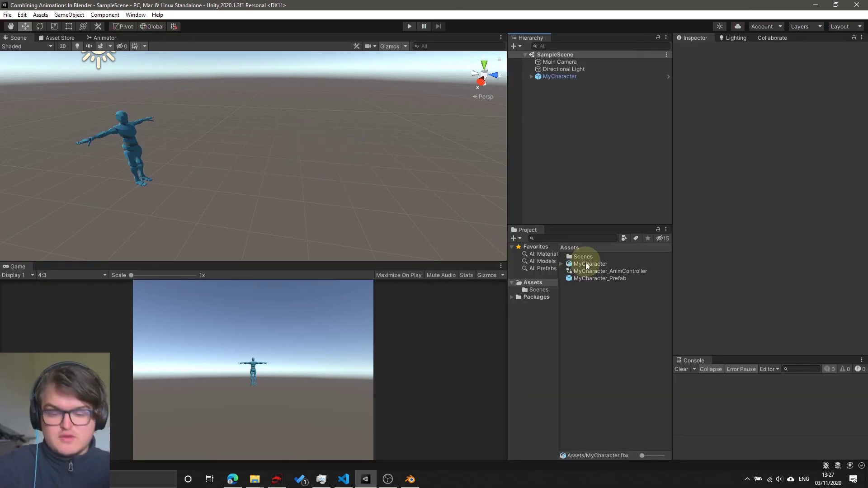
- Tick Bake Into Pose for 01_Walk's Root Transform Position (XZ) in the Animation tab and apply
click(587, 265)
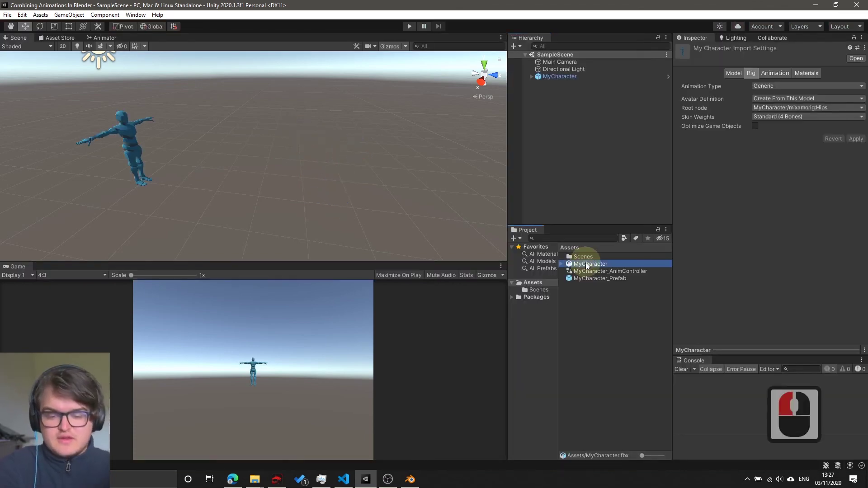
click(775, 73)
scroll(769, 197, down, 5)
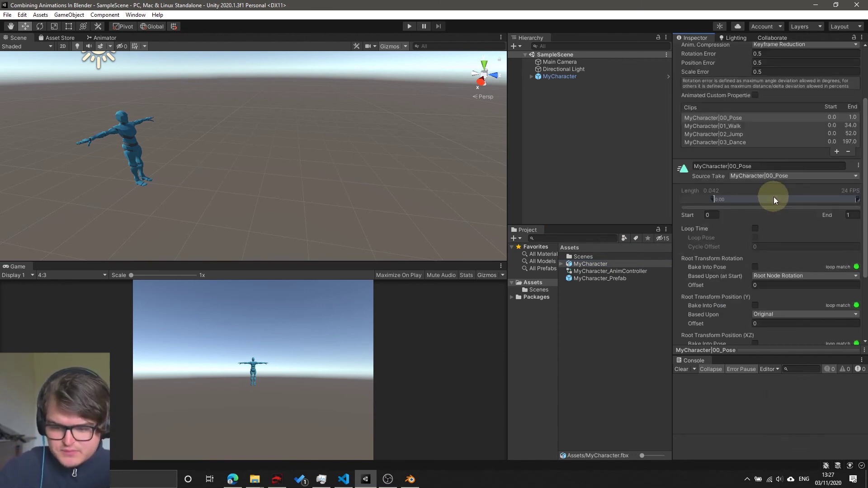
scroll(747, 207, up, 4)
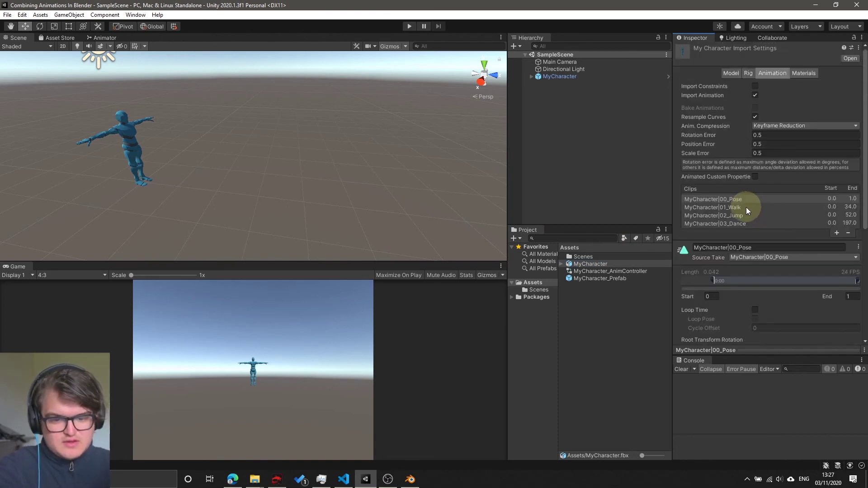
click(746, 207)
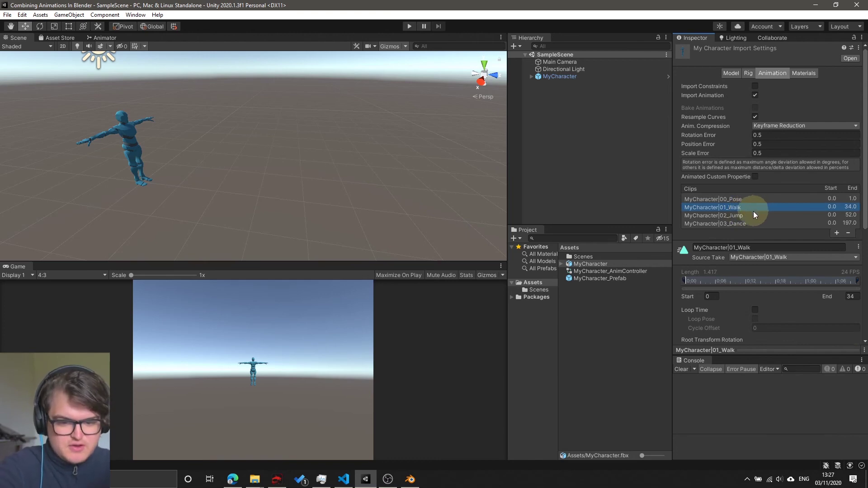
scroll(753, 211, down, 4)
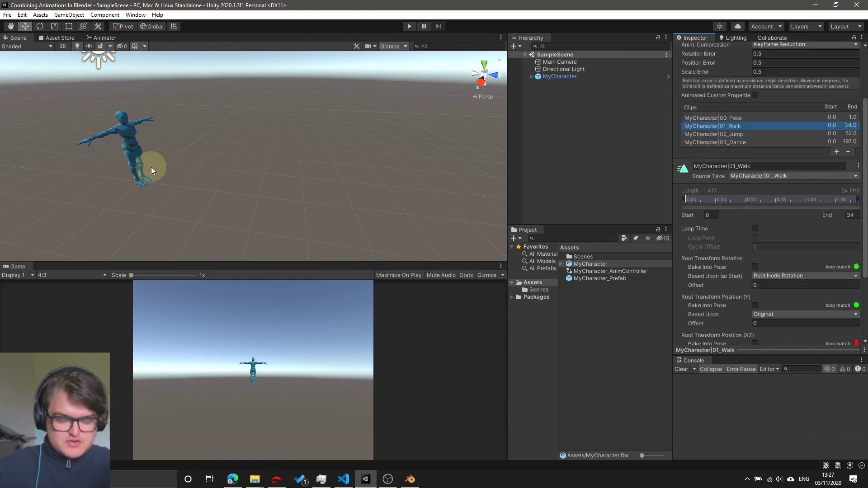
scroll(752, 267, down, 4)
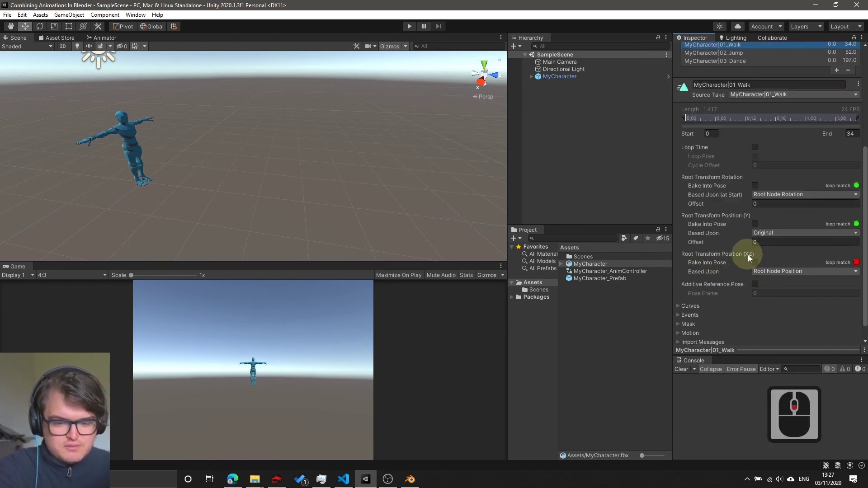
click(755, 262)
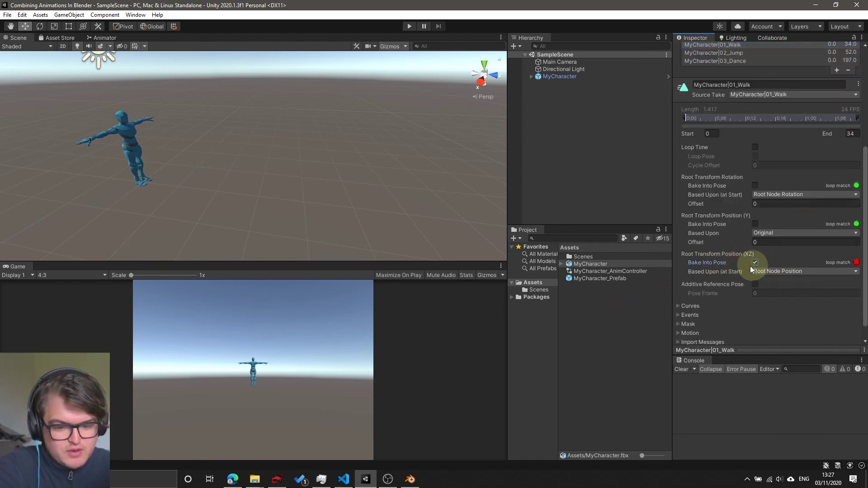
mouse_move(734, 262)
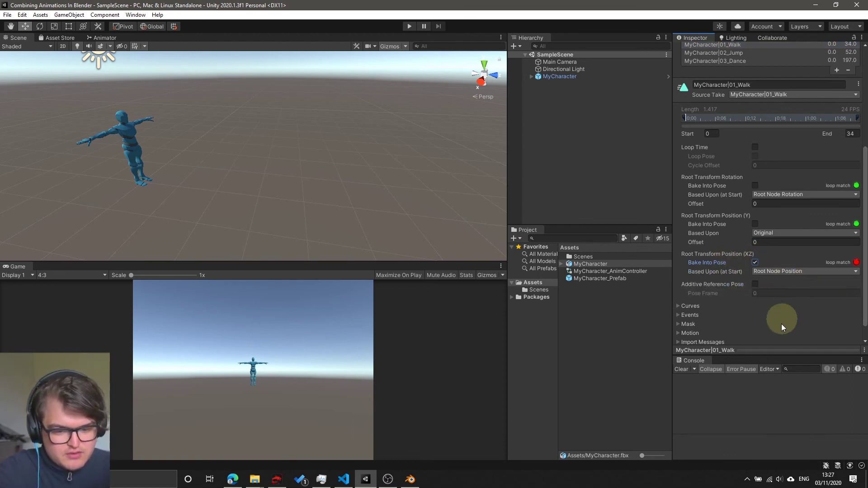
scroll(784, 327, down, 1)
click(850, 337)
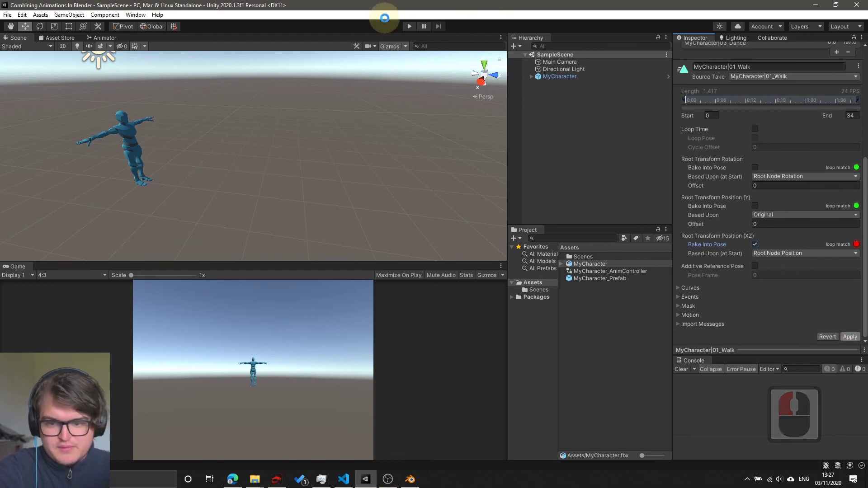
- Play the scene to test the walk, stop it, and reopen the 01_Walk clip settings
click(410, 26)
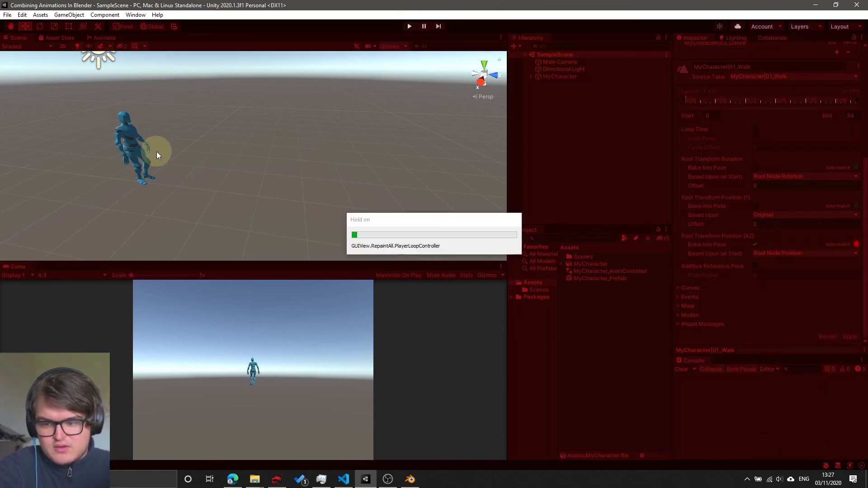
click(410, 26)
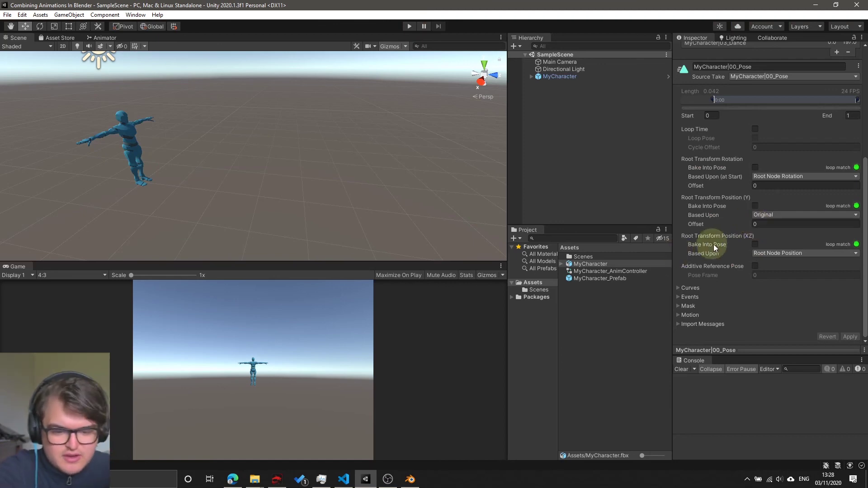
scroll(728, 141, up, 3)
click(734, 204)
scroll(767, 282, down, 2)
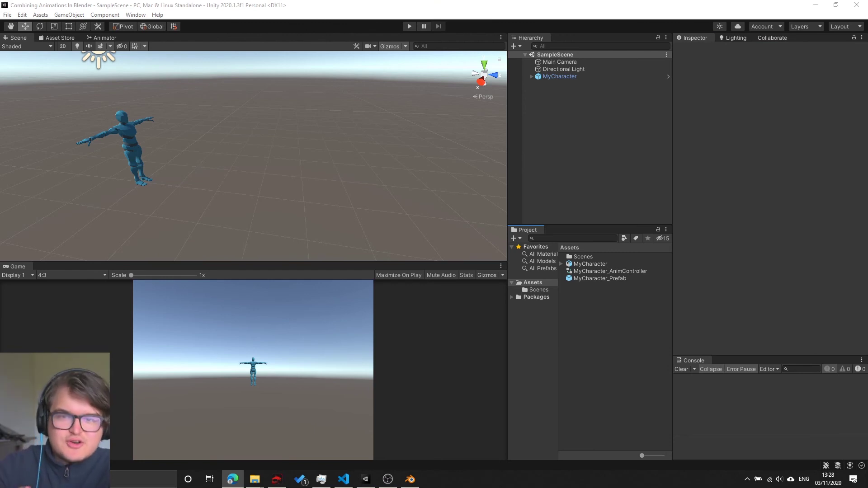